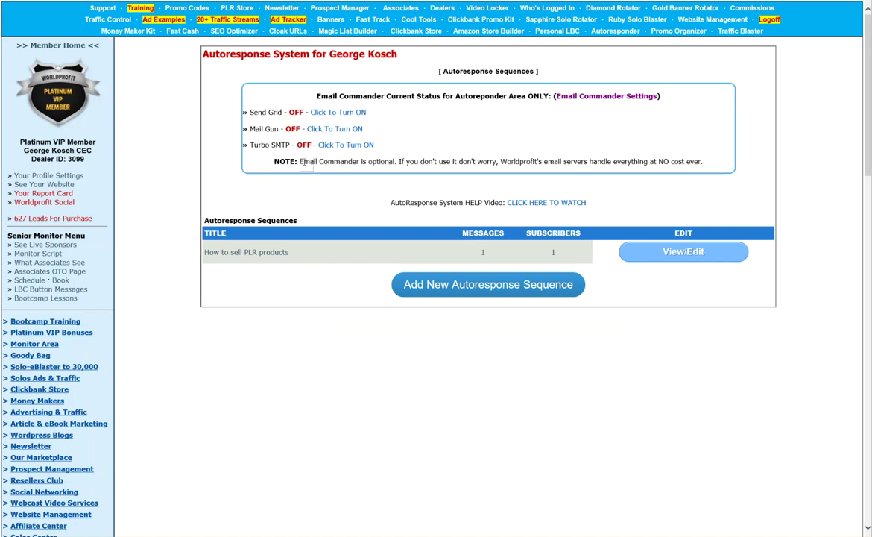
Start a new autoresponse sequence titled 'This is my 5 day course'
drag(301, 163, 395, 162)
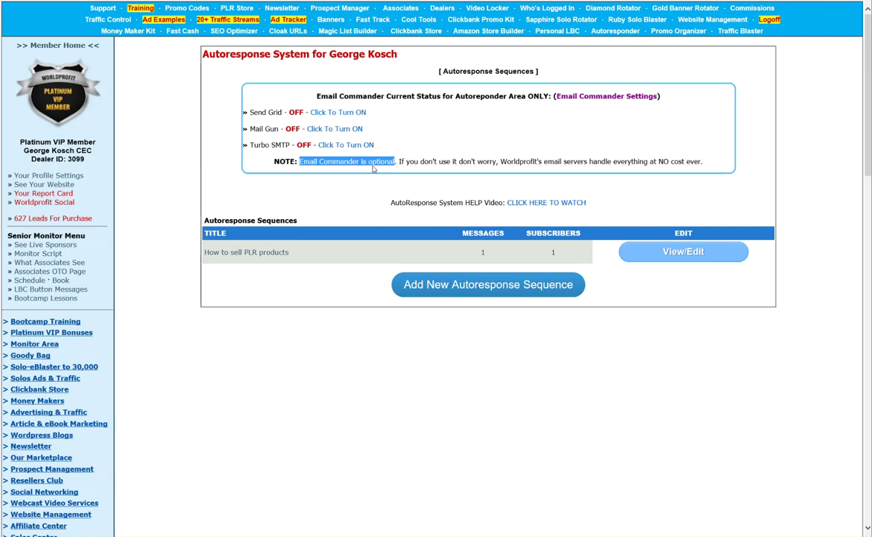
click(358, 165)
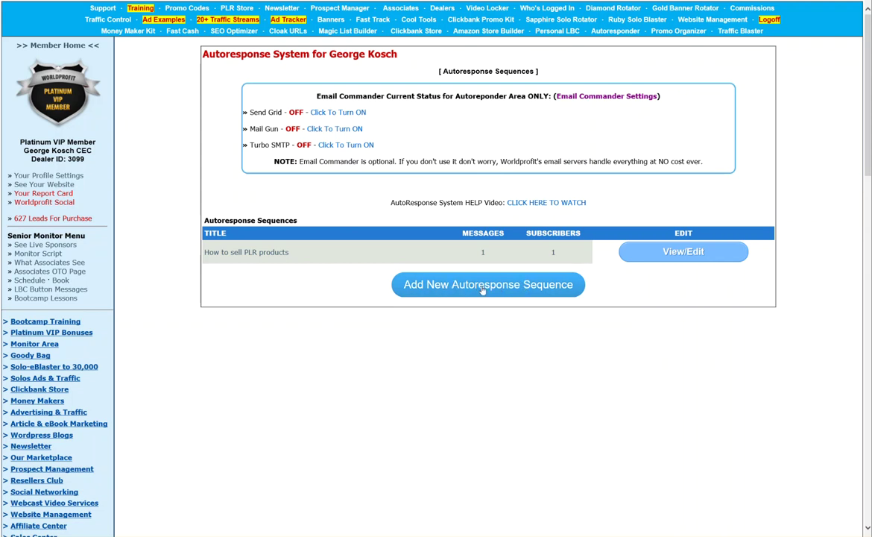
click(482, 285)
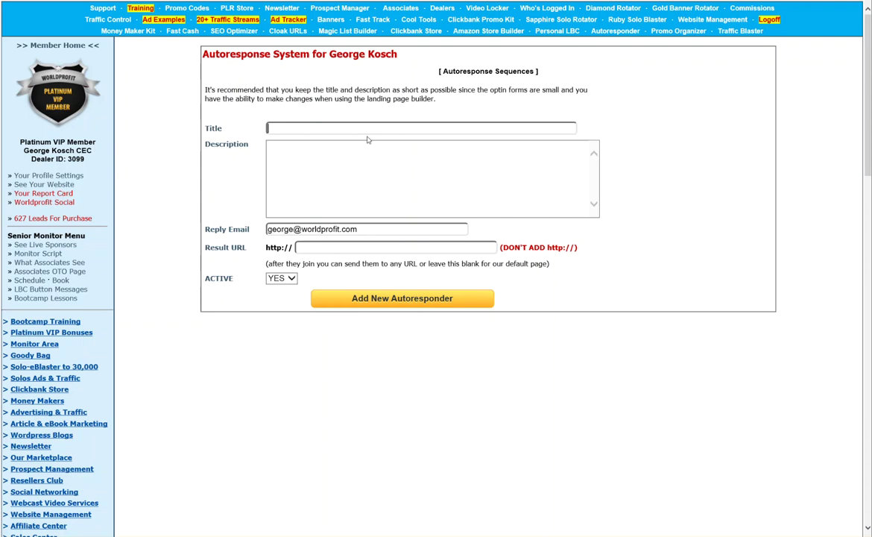
text(This is my 5 days o)
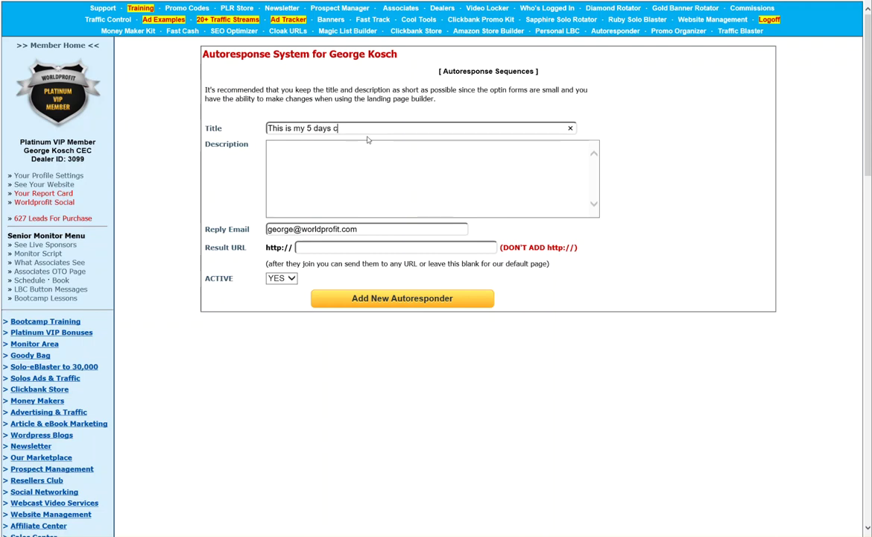
key(BackSpace)
key(BackSpace)
key(BackSpace)
text(course)
key(Tab)
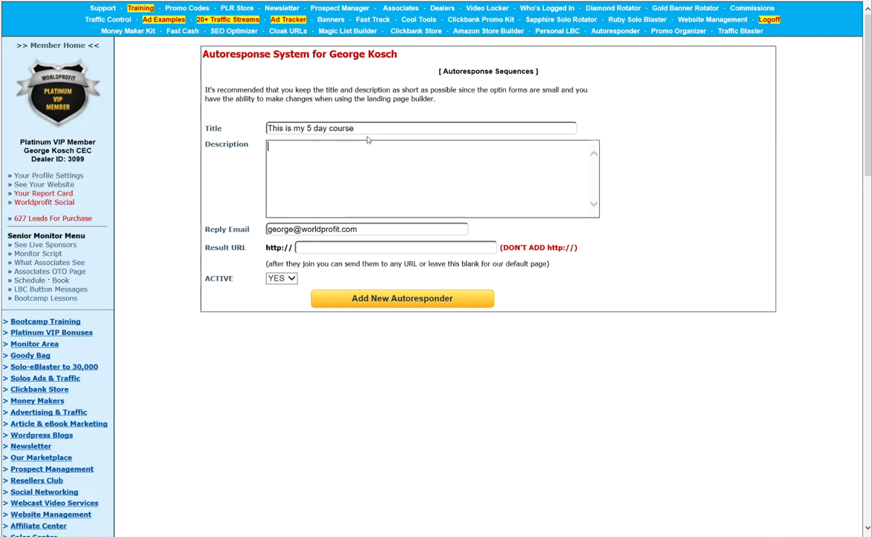
Enter the description 'There are 5 days of stuff.' and highlight both filled fields
text(There are 5 days of stuff.)
triple_click(347, 128)
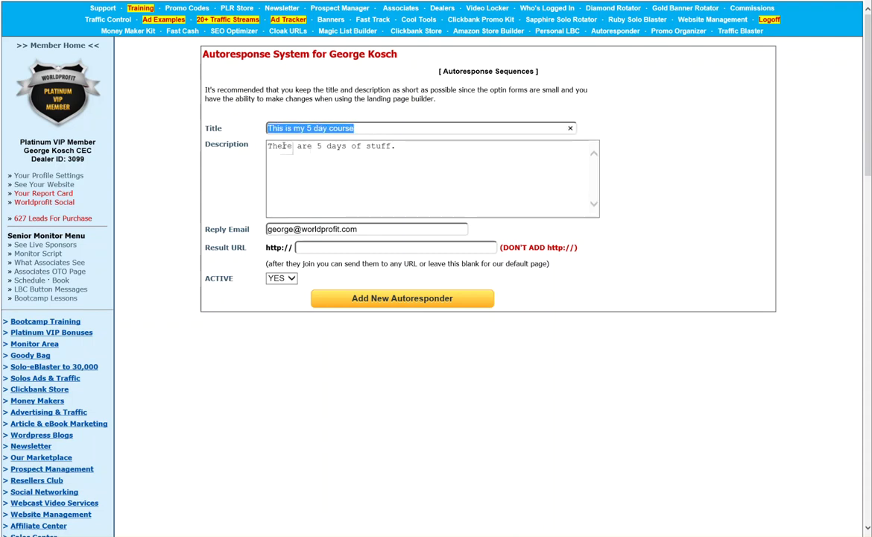
drag(267, 146, 399, 147)
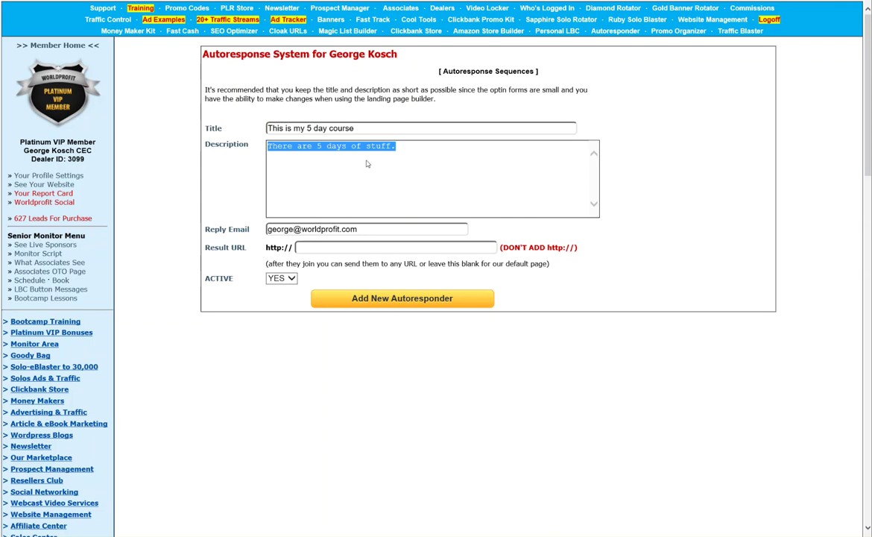
drag(357, 228, 267, 230)
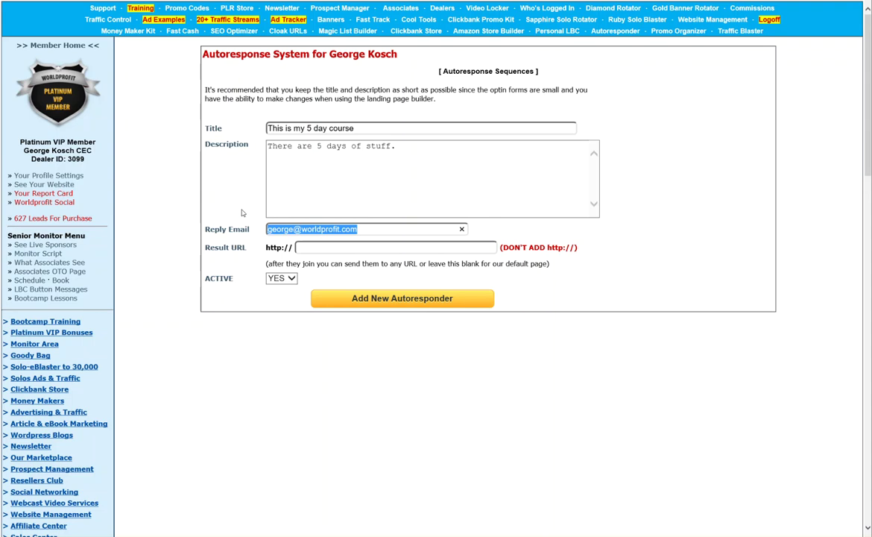
click(309, 228)
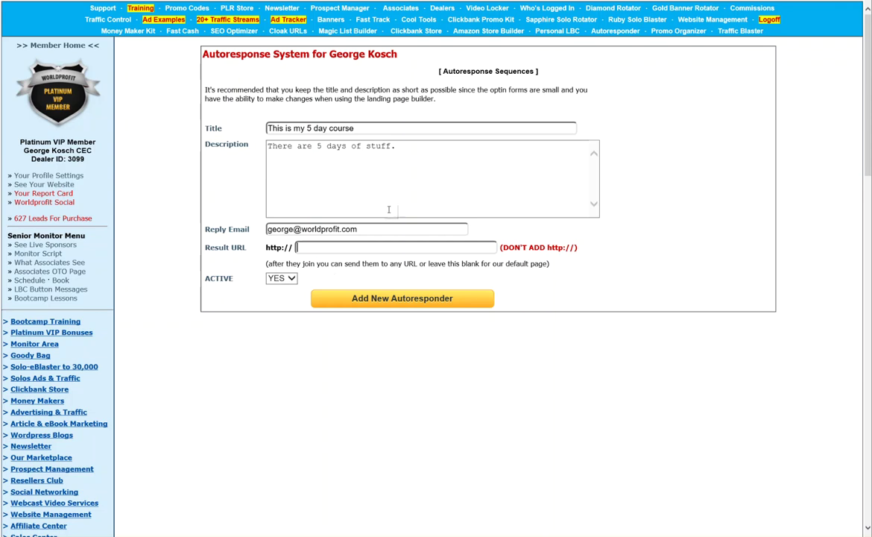
click(414, 297)
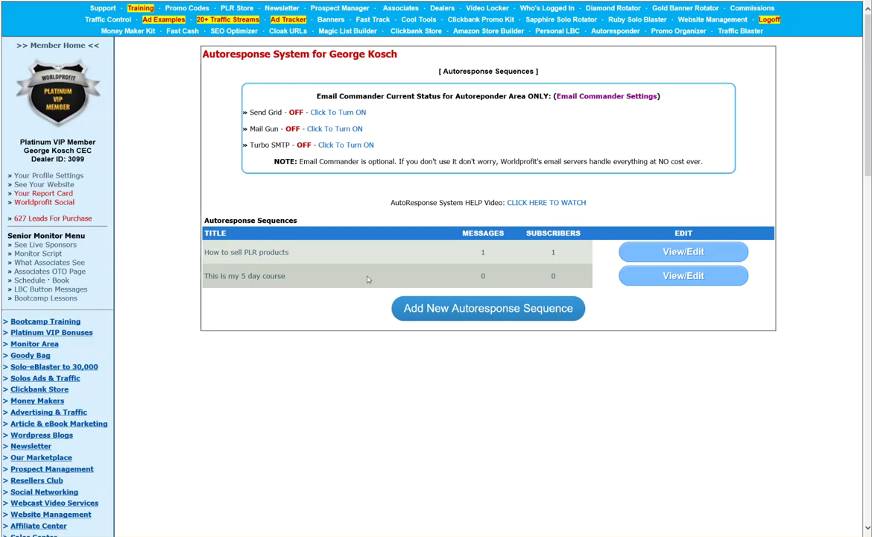
Check the new course's zero-message row in the list and open 'This is my 5 day course' for editing
drag(203, 276, 283, 281)
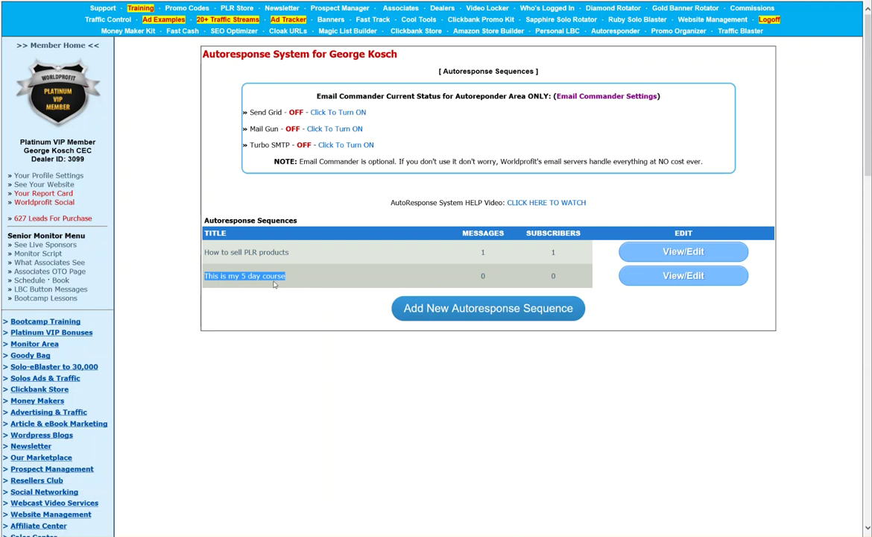
drag(202, 252, 337, 254)
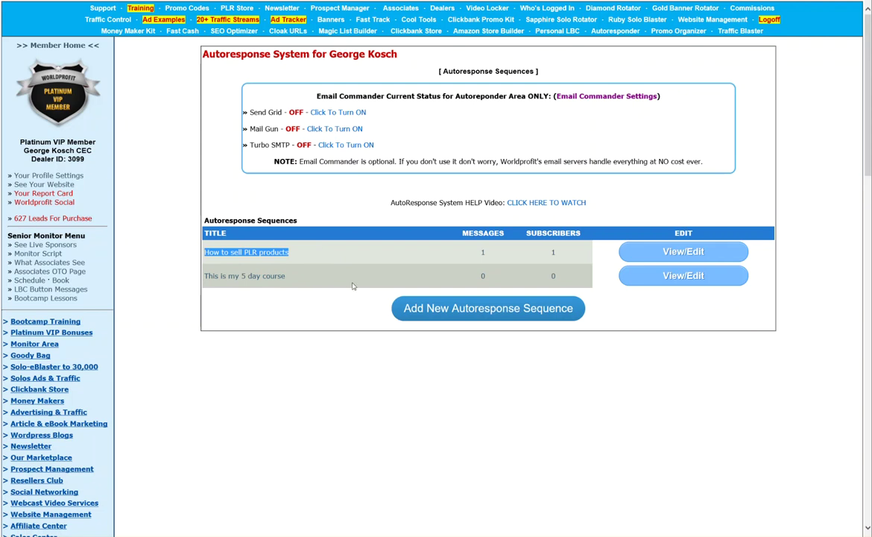
double_click(482, 276)
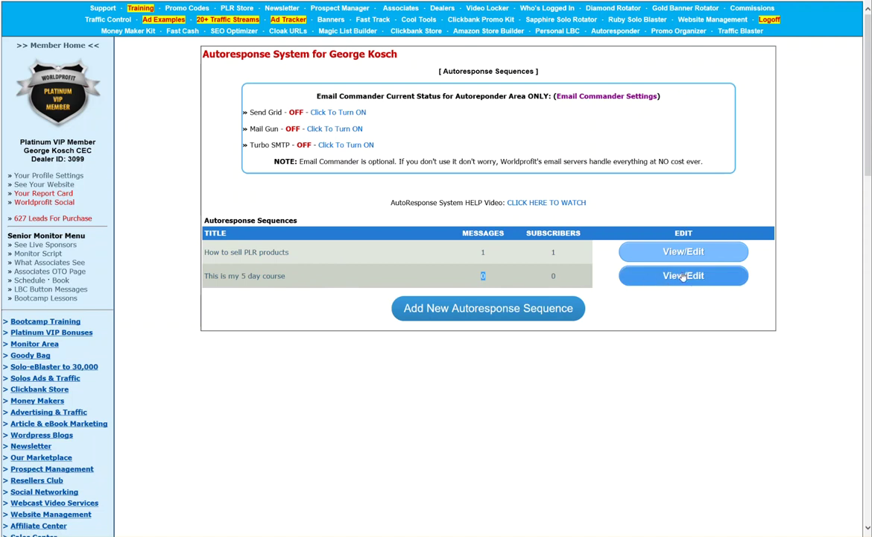
click(429, 275)
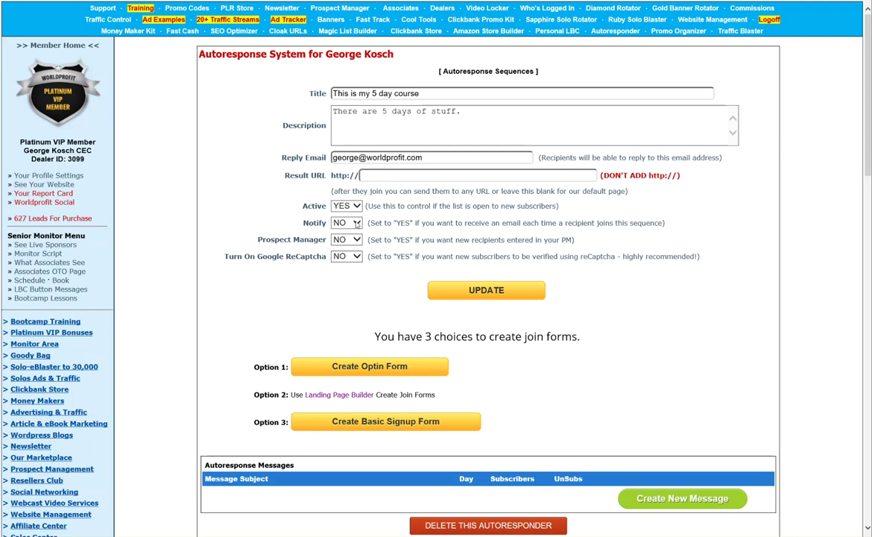
click(357, 223)
Set Notify, Prospect Manager and Google ReCaptcha to YES and update the sequence
key(Up)
key(Return)
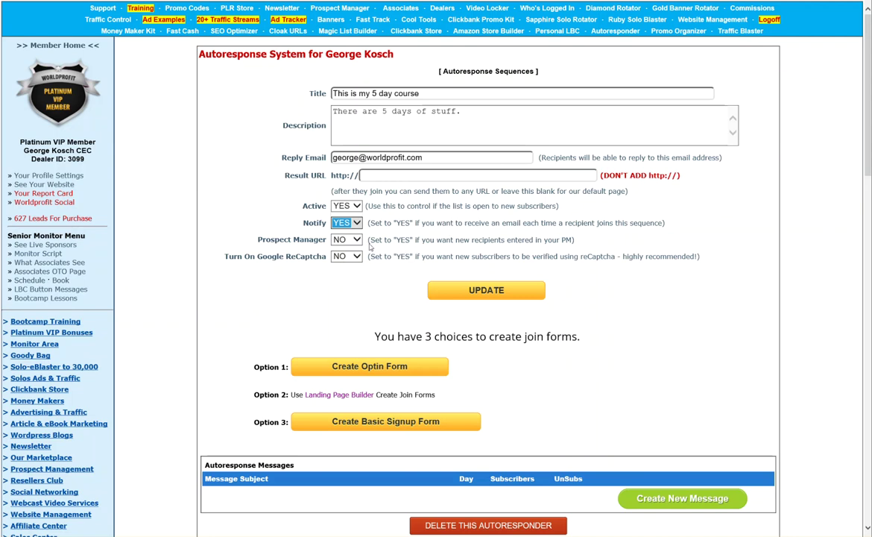
click(346, 240)
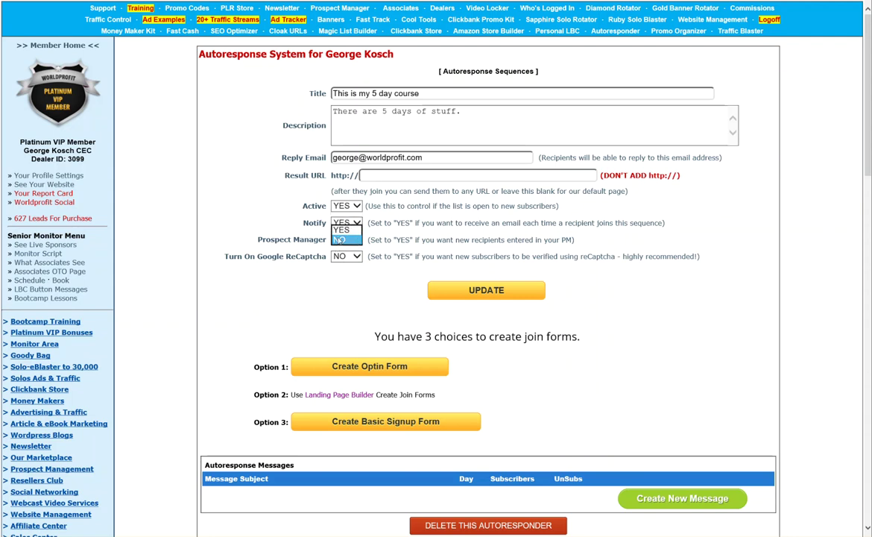
click(344, 218)
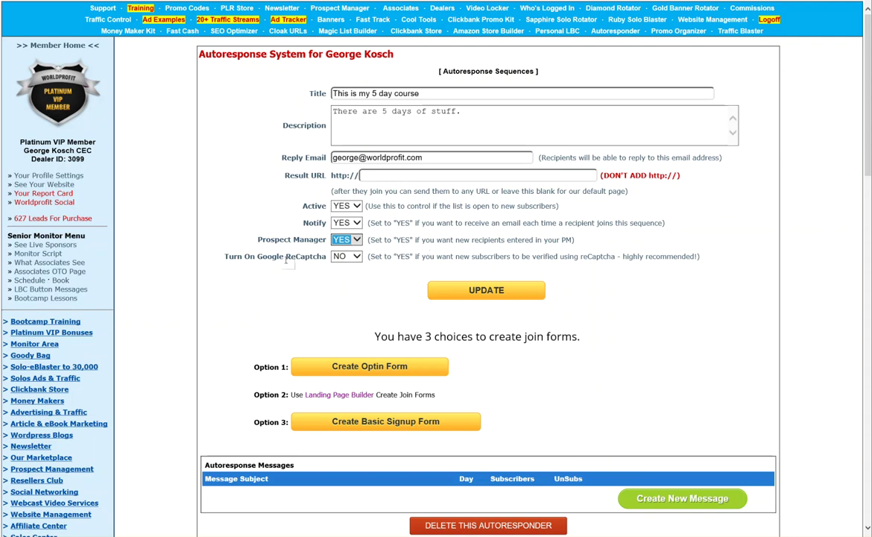
click(352, 257)
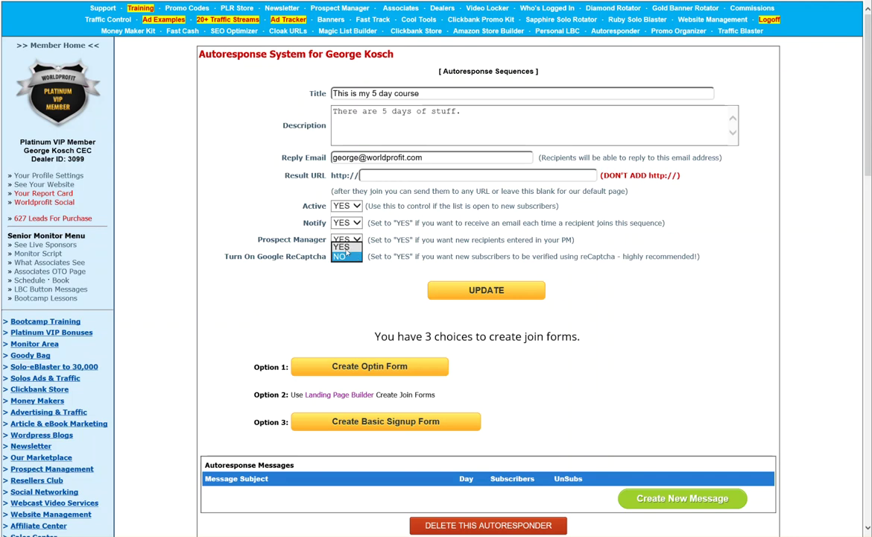
click(340, 267)
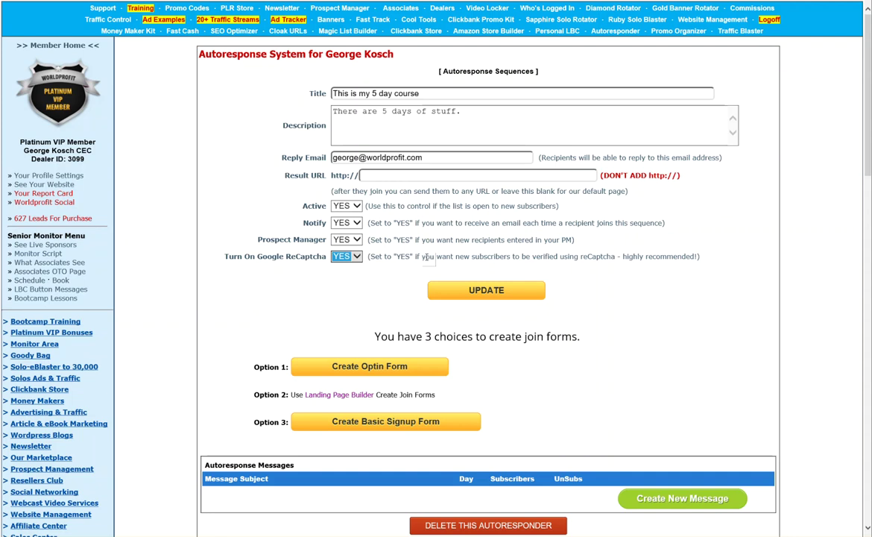
click(485, 290)
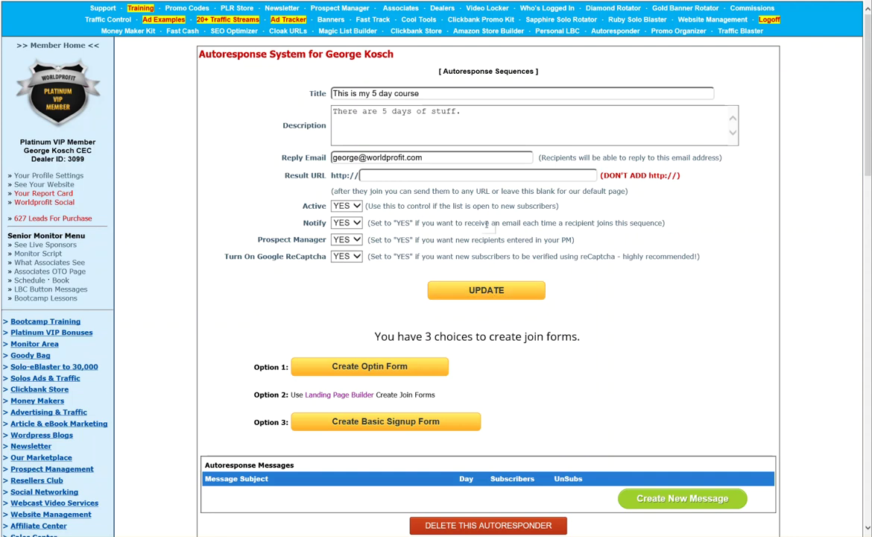
Review the saved sequence page and highlight the course title
scroll(443, 234, down, 3)
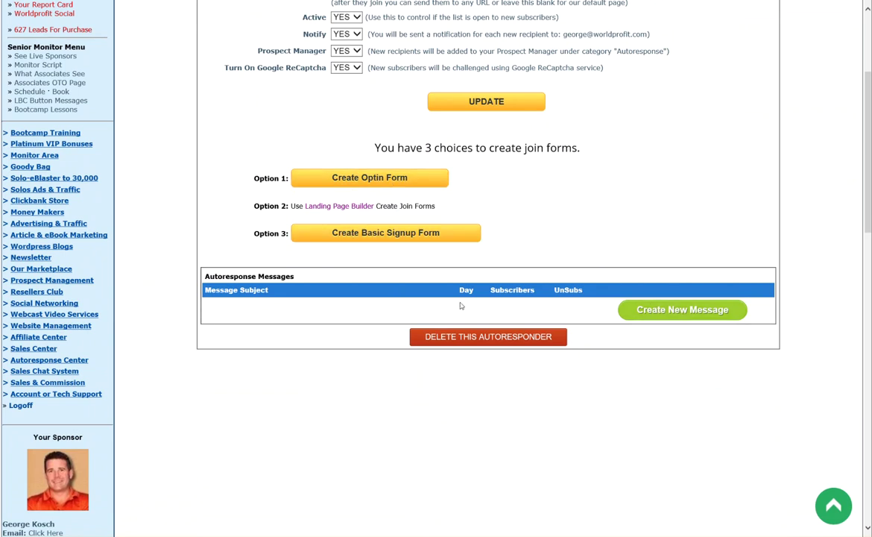
scroll(589, 223, up, 3)
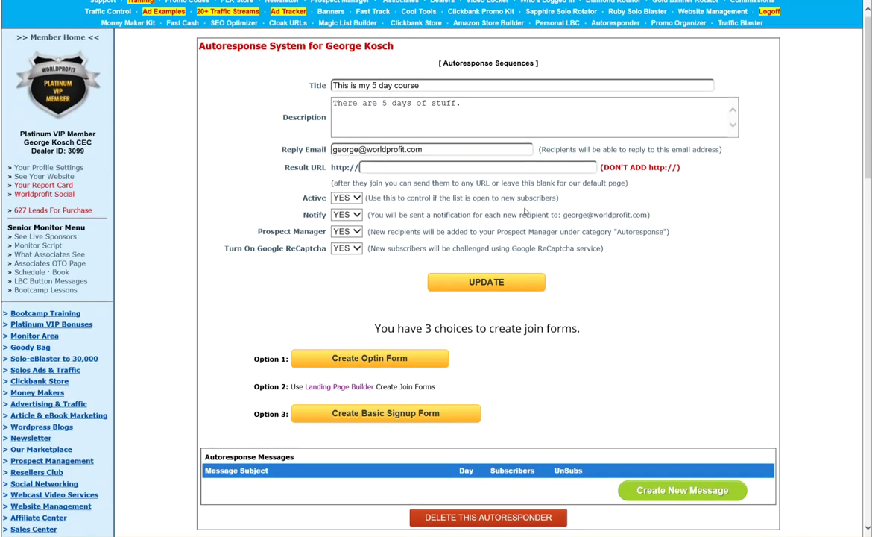
double_click(403, 85)
triple_click(384, 86)
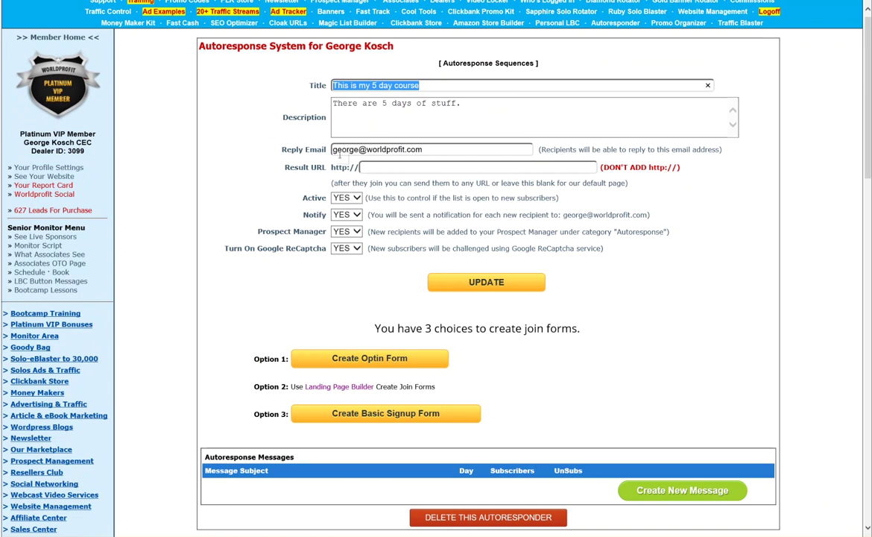
scroll(484, 348, down, 3)
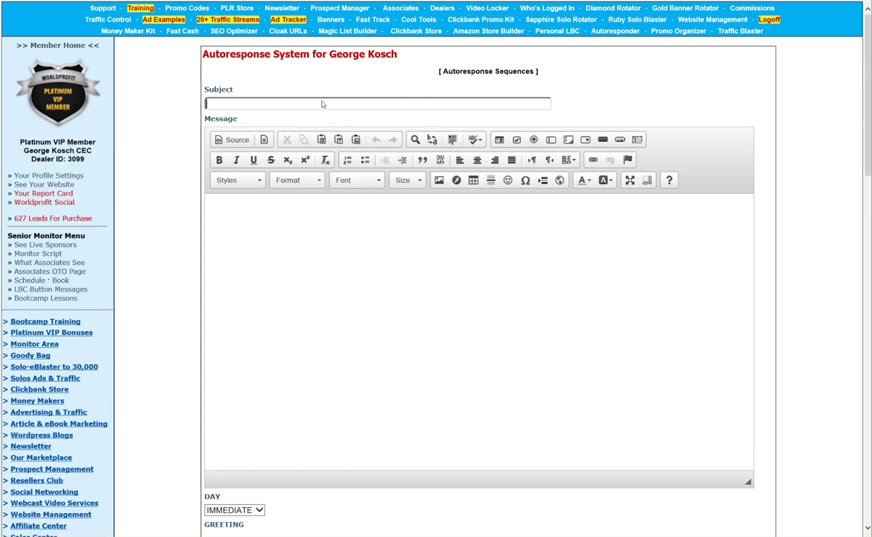
Enter subject 'Welcome to my 5 day course on gardening' and body 'Here is the information for joining.'
text(Welcome to my 5 days)
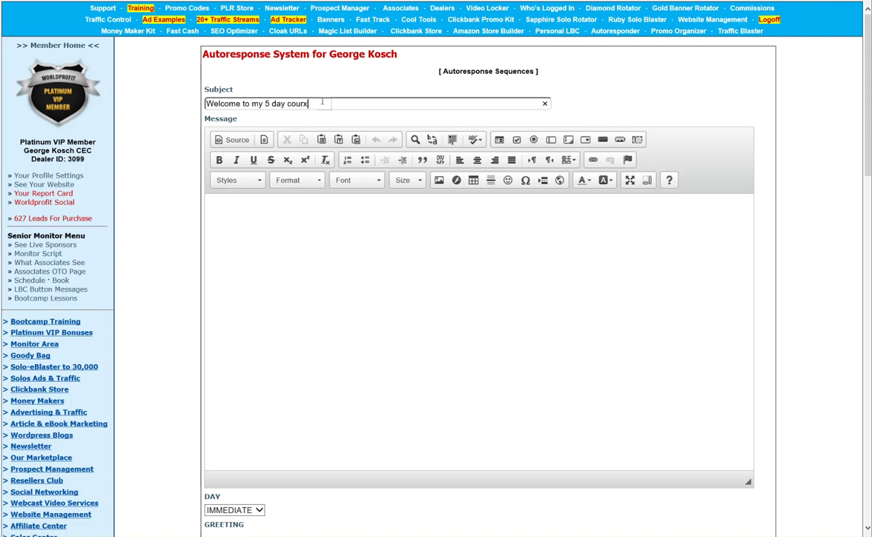
text(course on)
text(gardening)
click(371, 230)
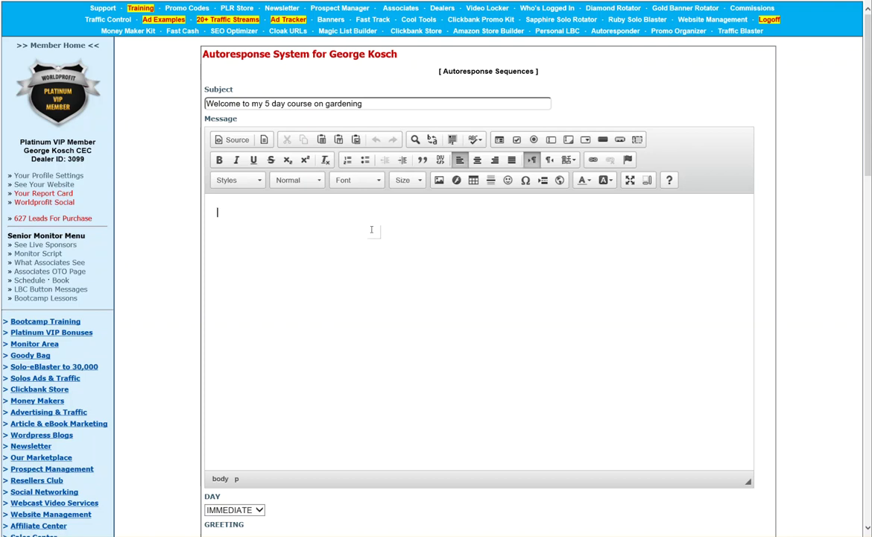
text(Here is the infromatio)
key(BackSpace)
key(BackSpace)
text(ormation for join)
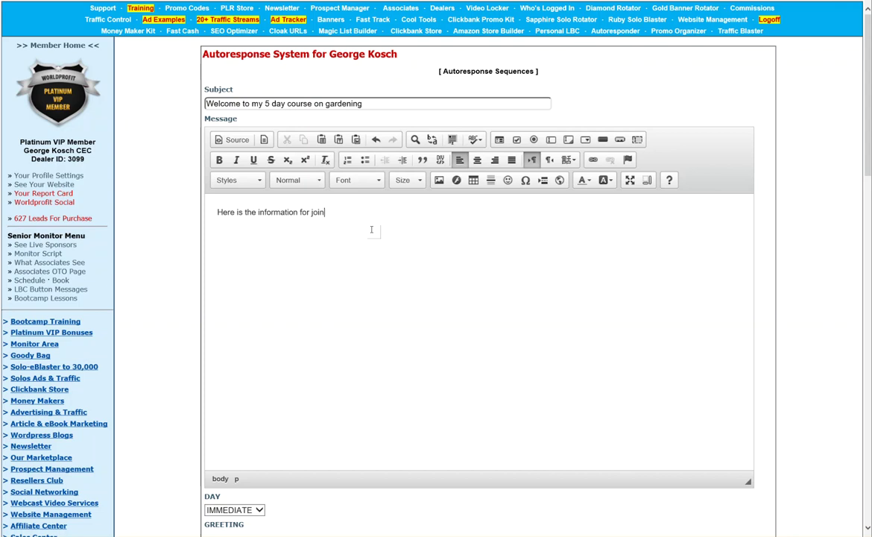
text(ing.)
scroll(159, 260, down, 3)
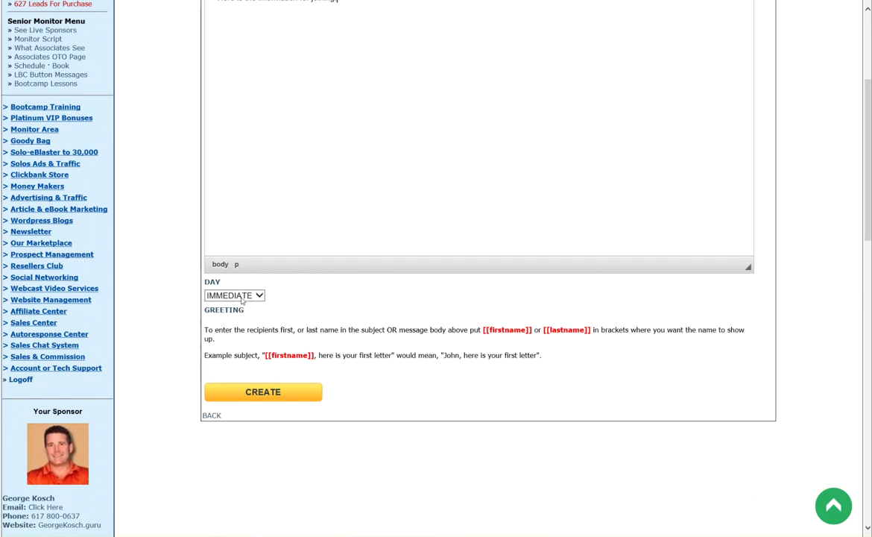
Keep the message's send day at IMMEDIATE
click(241, 300)
drag(260, 294, 260, 290)
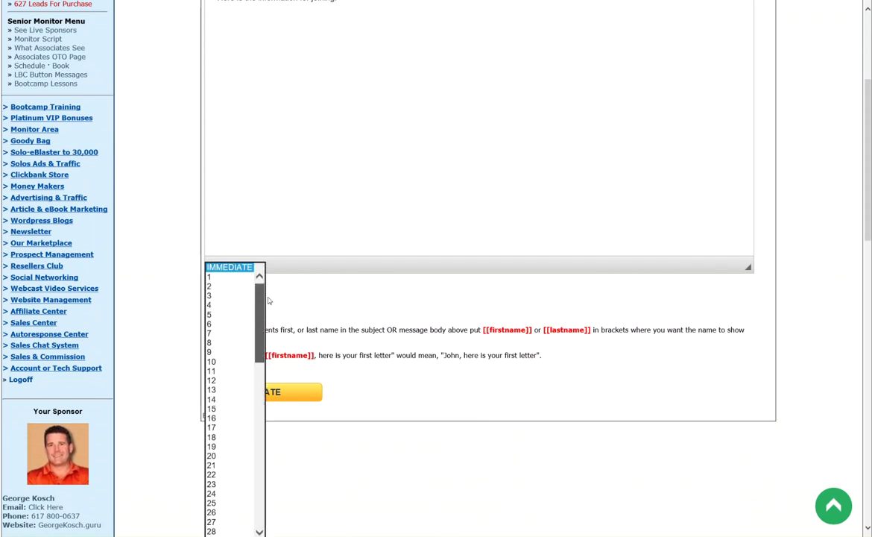
click(235, 270)
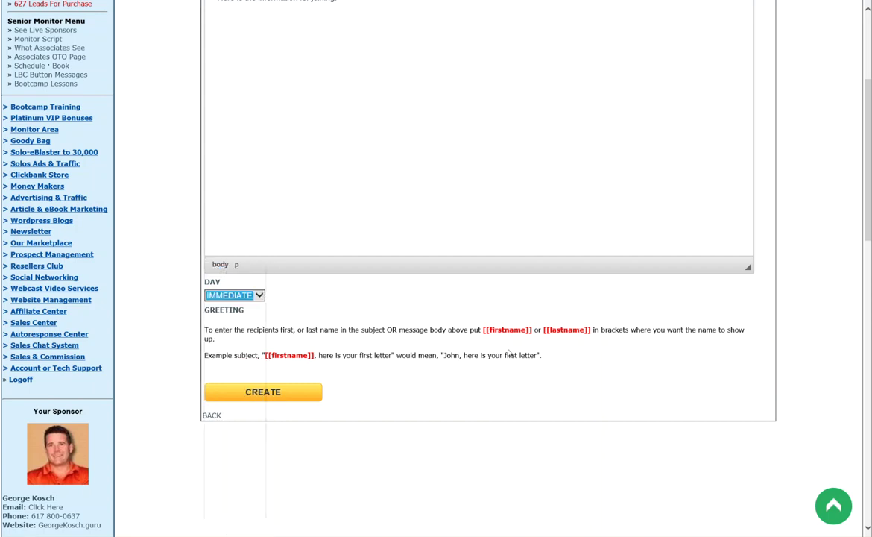
click(271, 357)
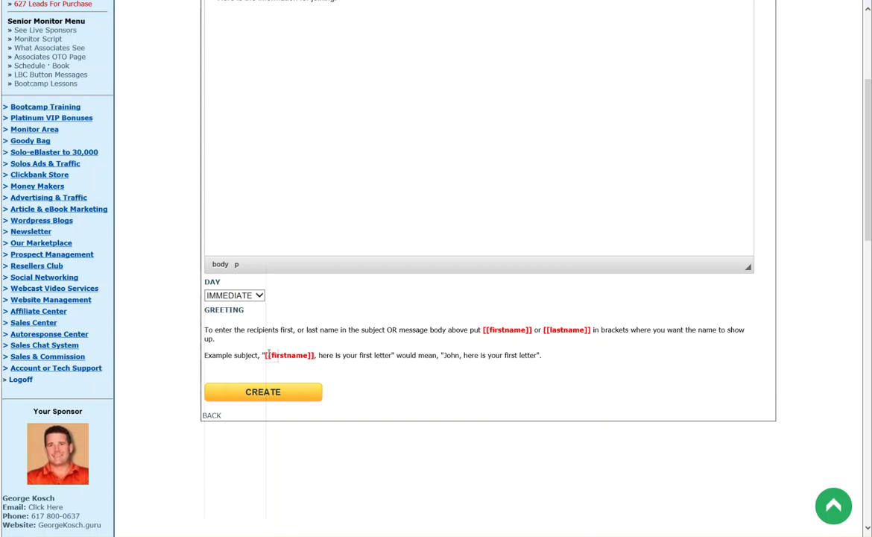
drag(266, 355, 266, 355)
click(315, 355)
Prefix the message body with '[[firstname]],' and create the message
scroll(230, 176, up, 3)
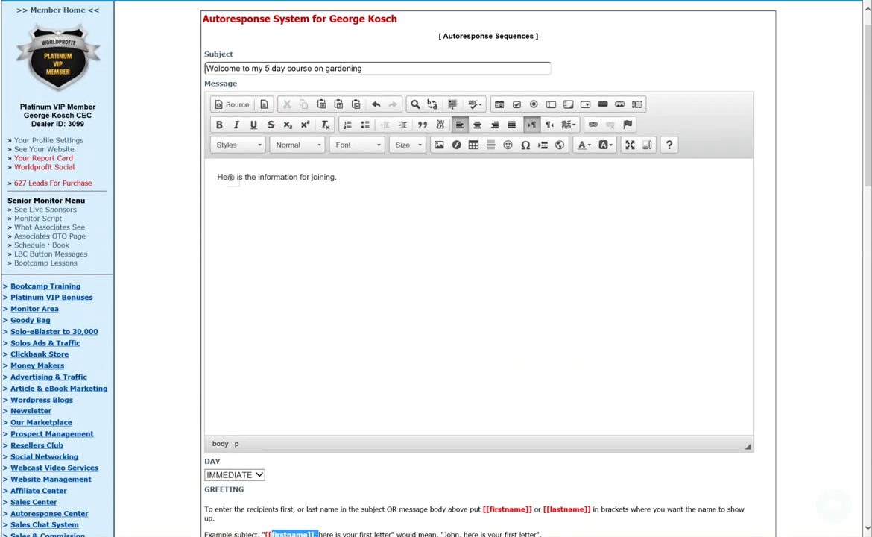
click(217, 175)
text([[firstn)
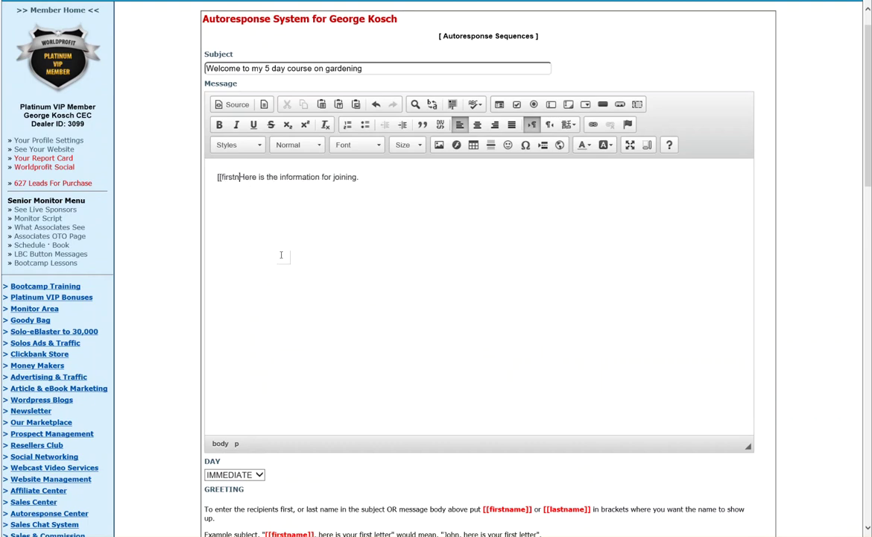
text(ame]],)
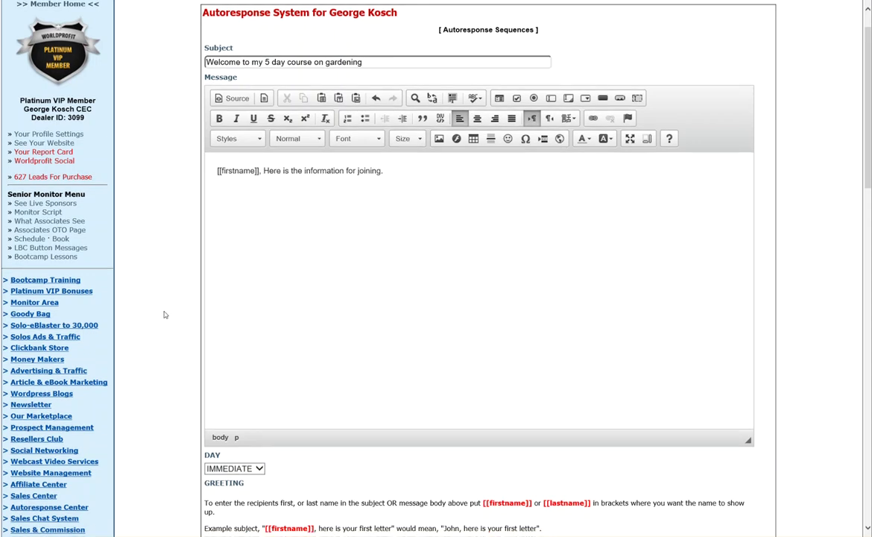
scroll(165, 313, down, 3)
click(261, 408)
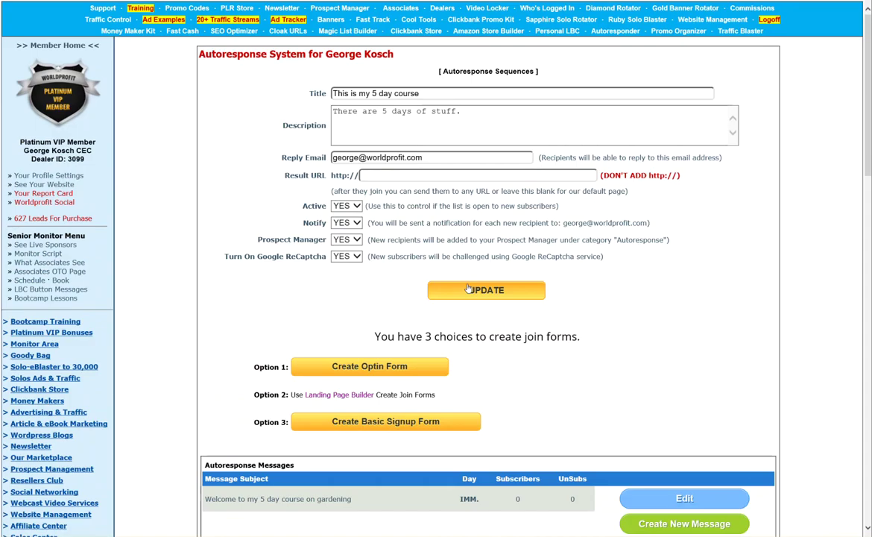
Start a second message with subject 'Day 2' and a short body
scroll(447, 313, down, 3)
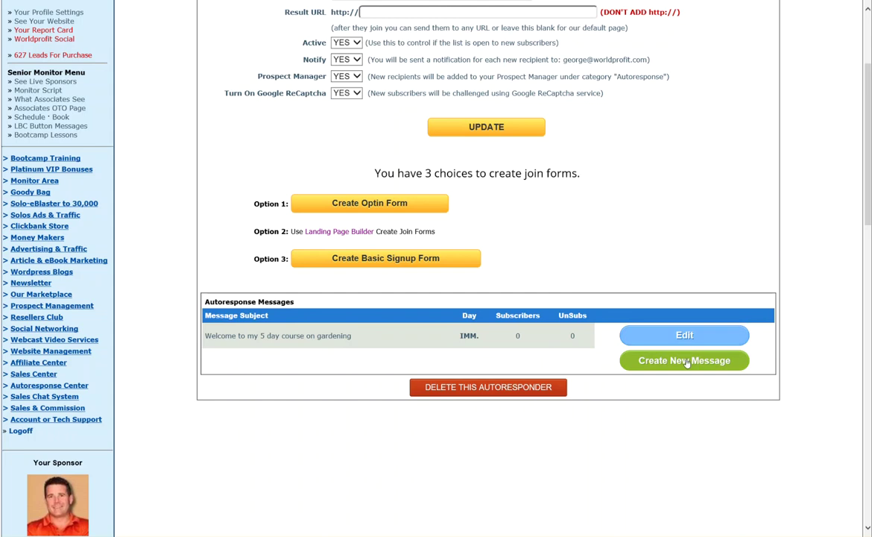
click(684, 361)
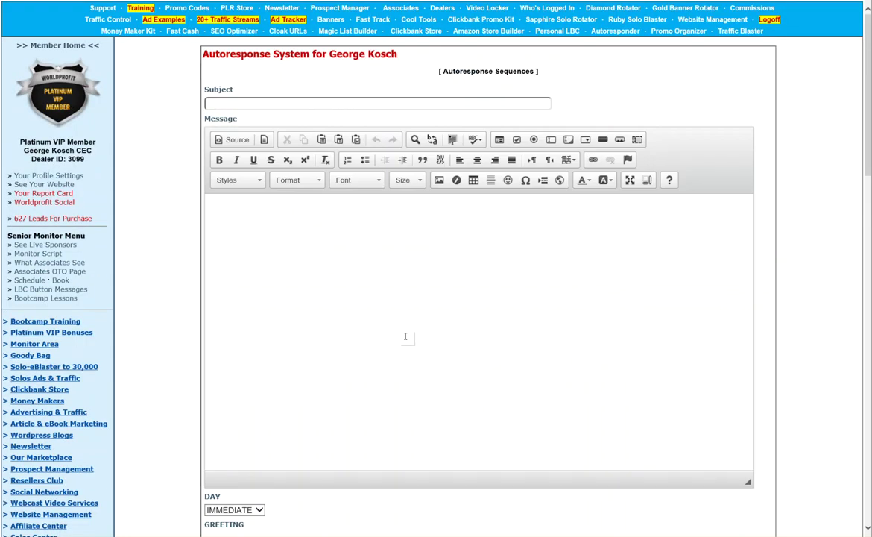
click(246, 104)
text(Day 2)
key(Tab)
text(Mes)
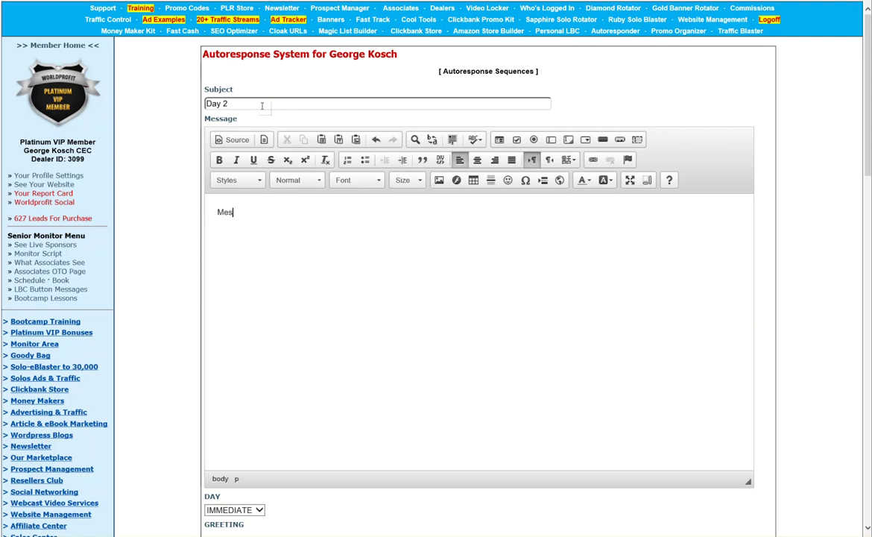
text(sage here)
Schedule the Day 2 message for day 1
scroll(262, 106, down, 4)
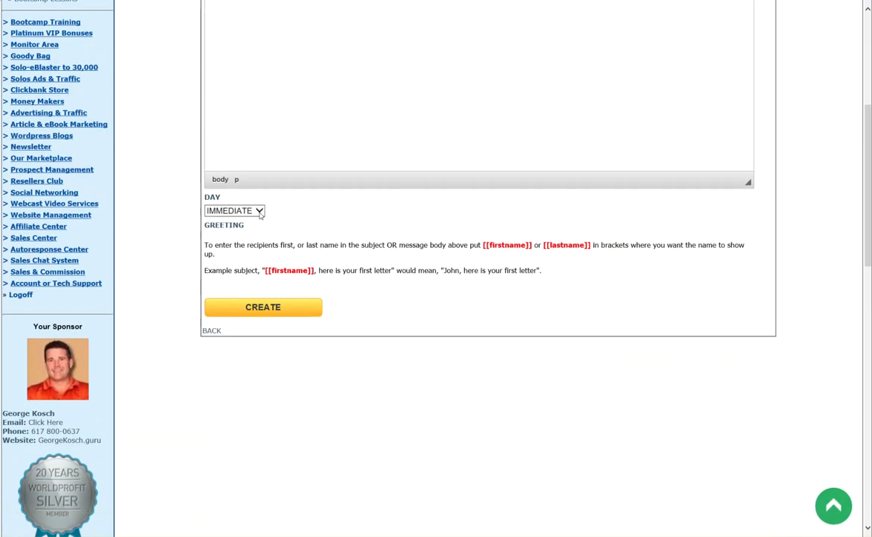
click(257, 212)
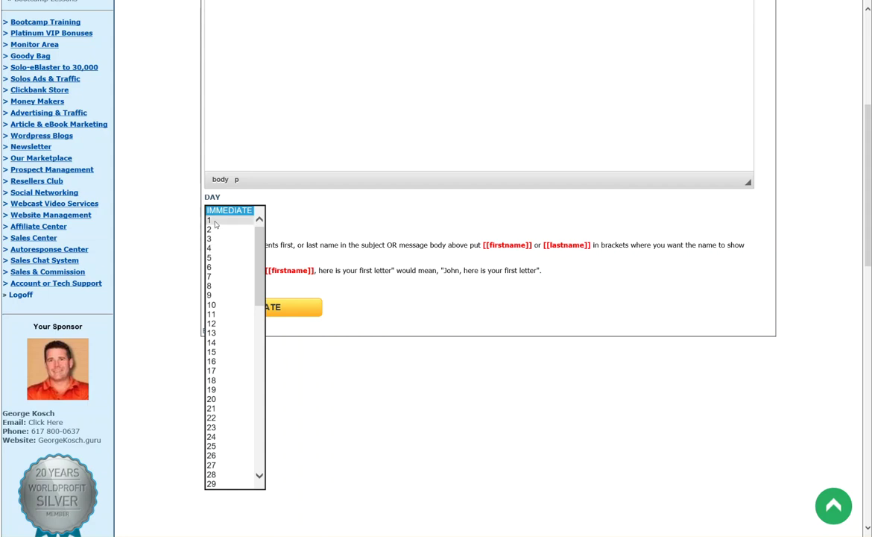
click(214, 222)
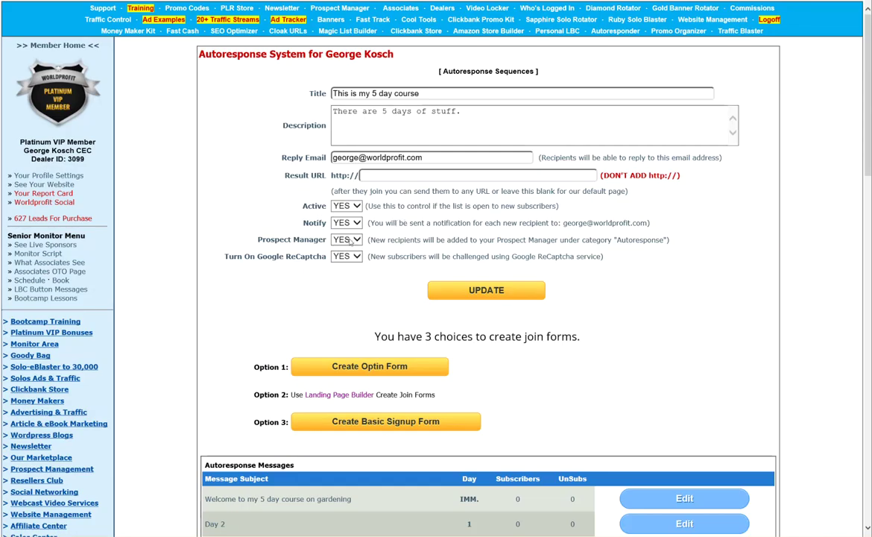
scroll(350, 241, down, 2)
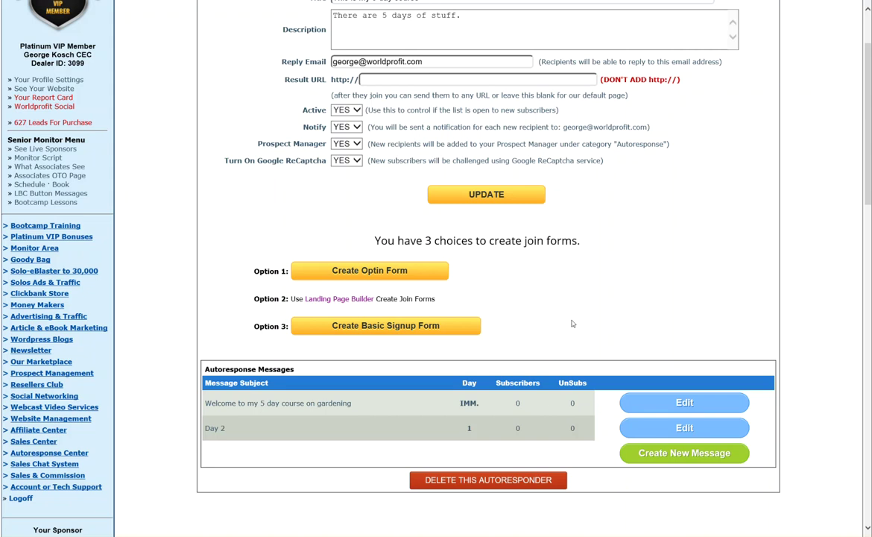
scroll(525, 295, up, 3)
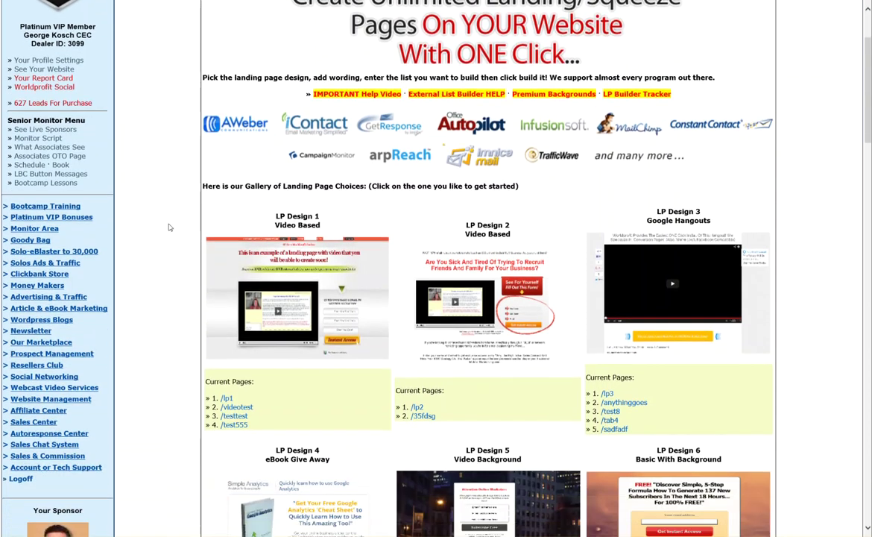
scroll(170, 227, down, 1)
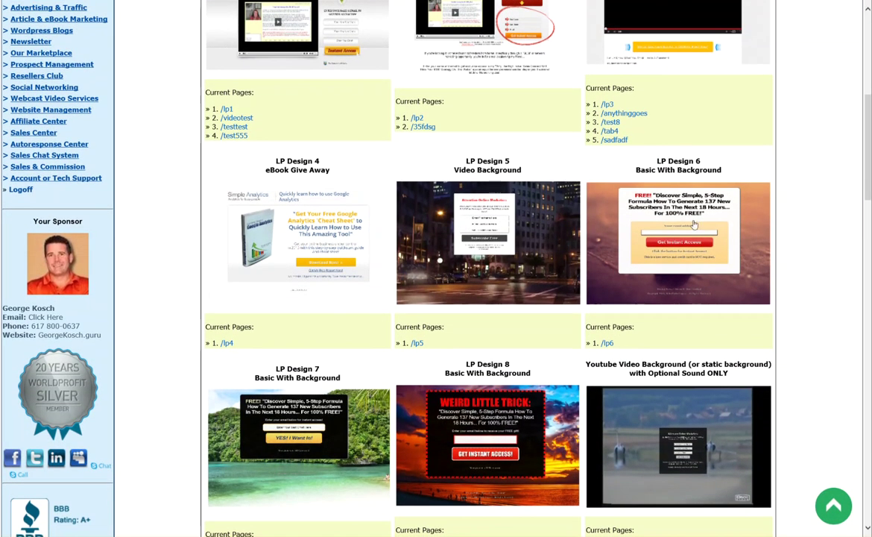
Open LP Design 6 and save it with capture set to Signup Associates ONLY
click(693, 231)
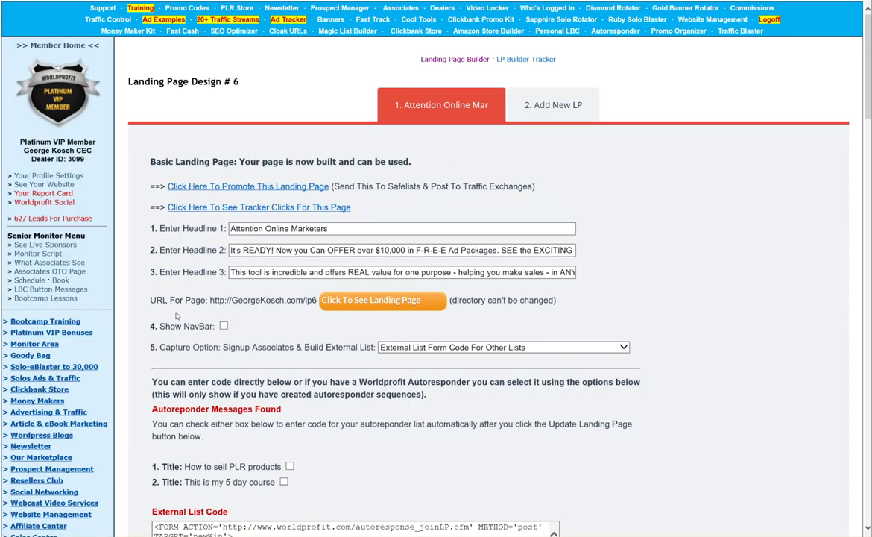
scroll(259, 307, down, 3)
click(460, 191)
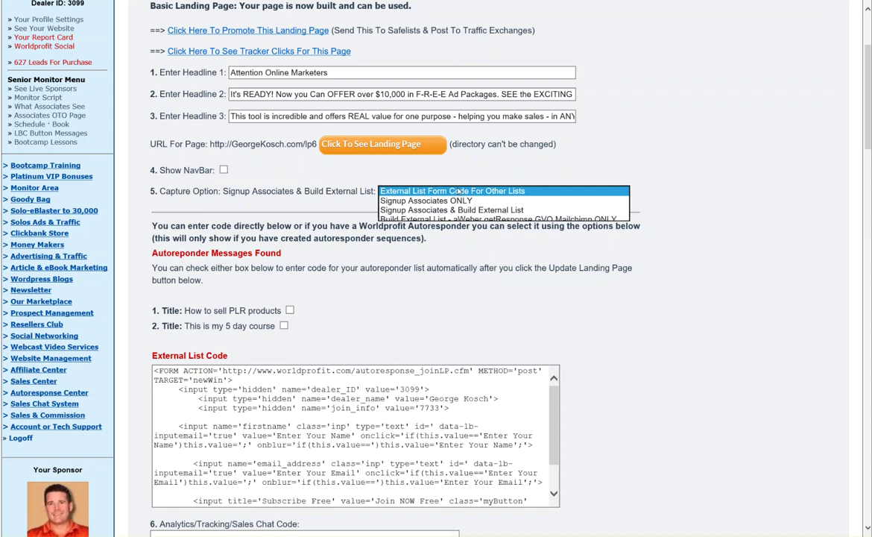
click(421, 201)
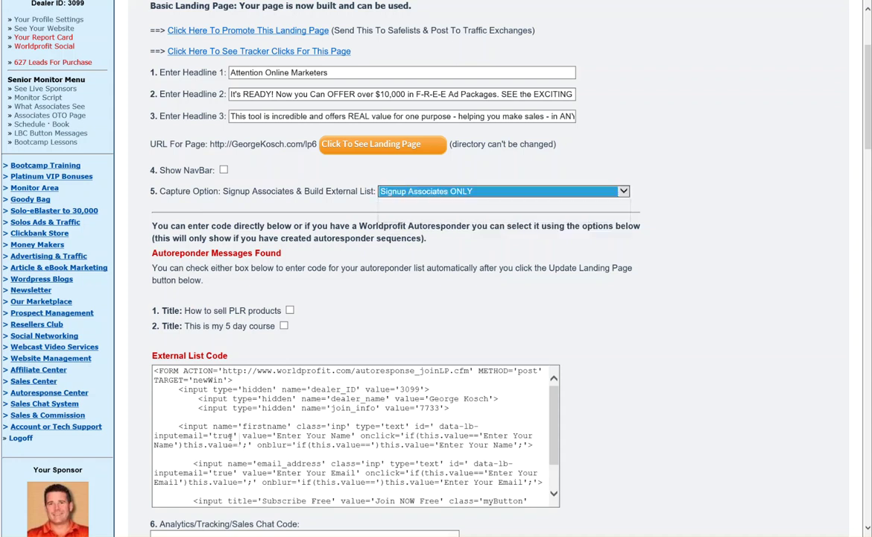
scroll(199, 401, down, 3)
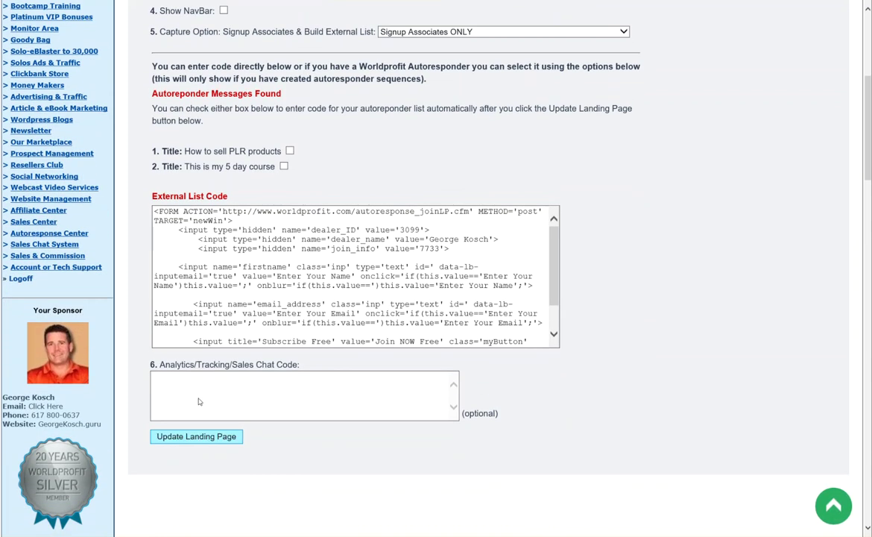
click(196, 436)
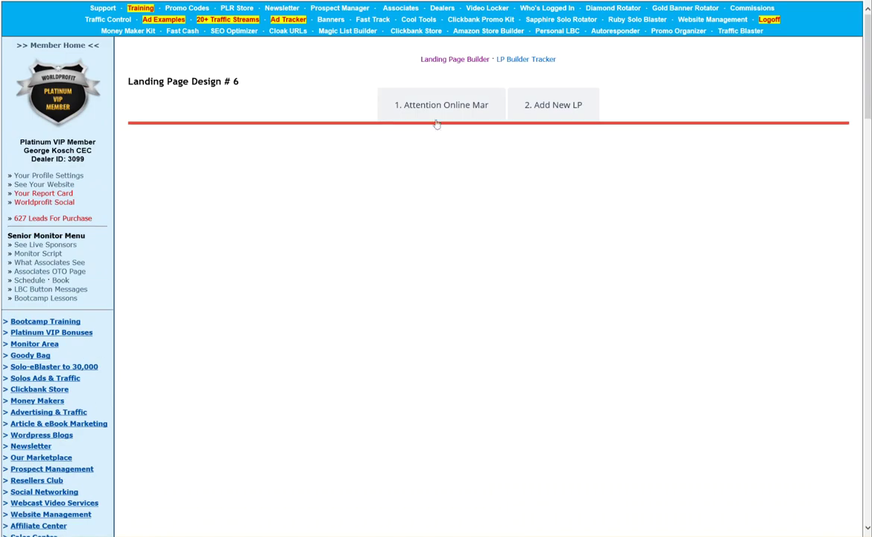
Switch capture to External List Form Code for 'This is my 5 day course' and update the page
click(400, 110)
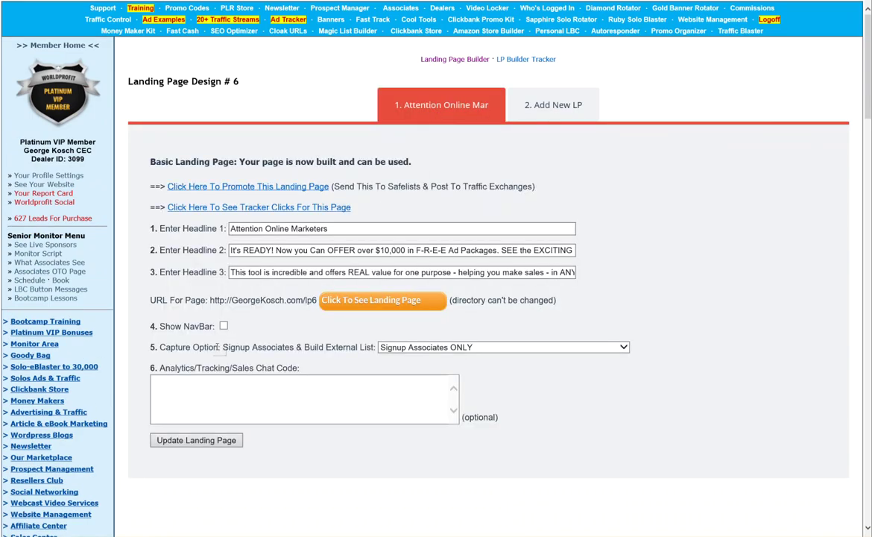
click(422, 347)
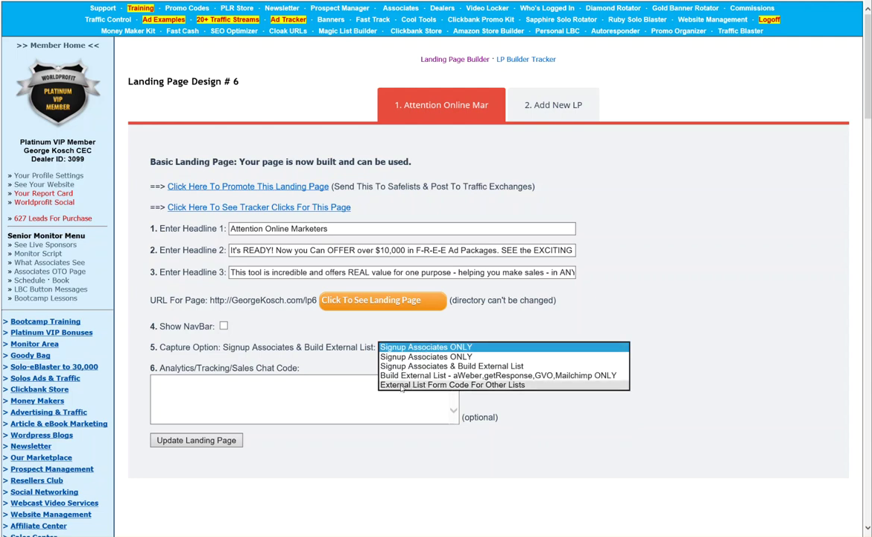
click(441, 386)
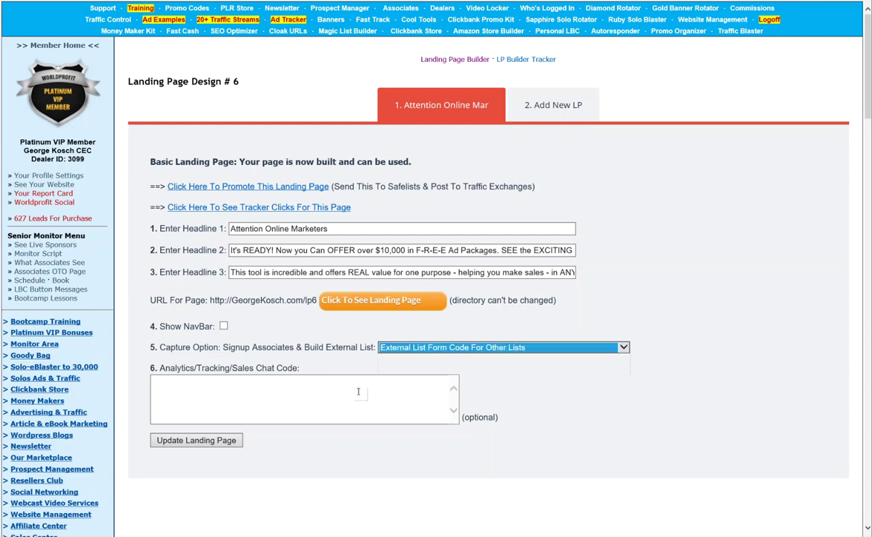
click(212, 441)
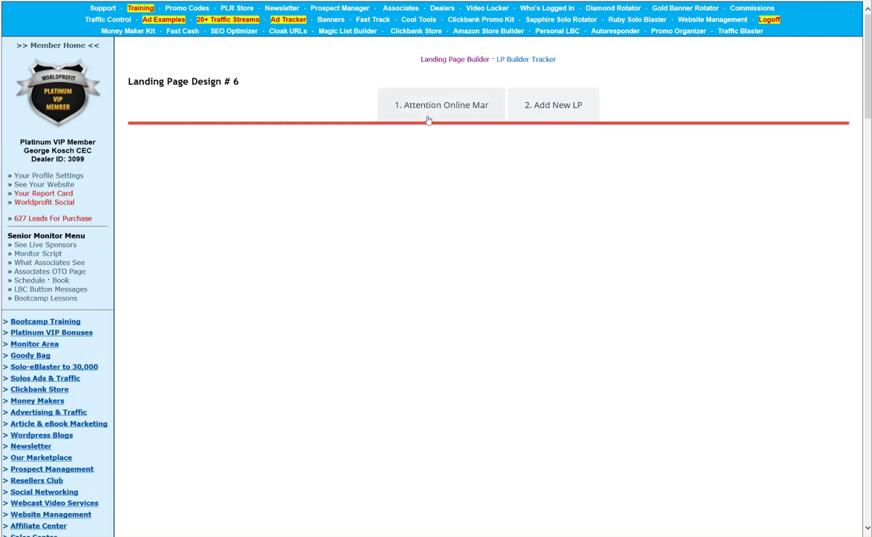
scroll(220, 273, down, 3)
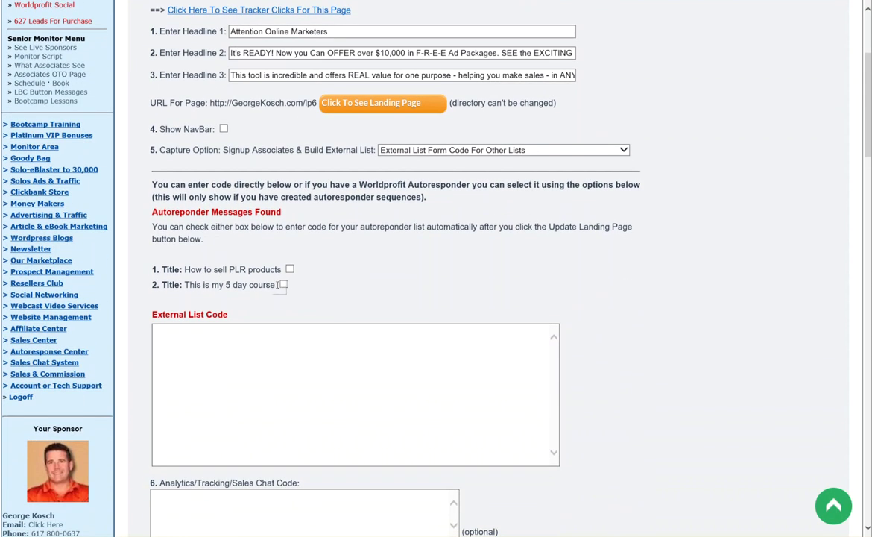
click(284, 285)
click(290, 270)
scroll(240, 295, down, 3)
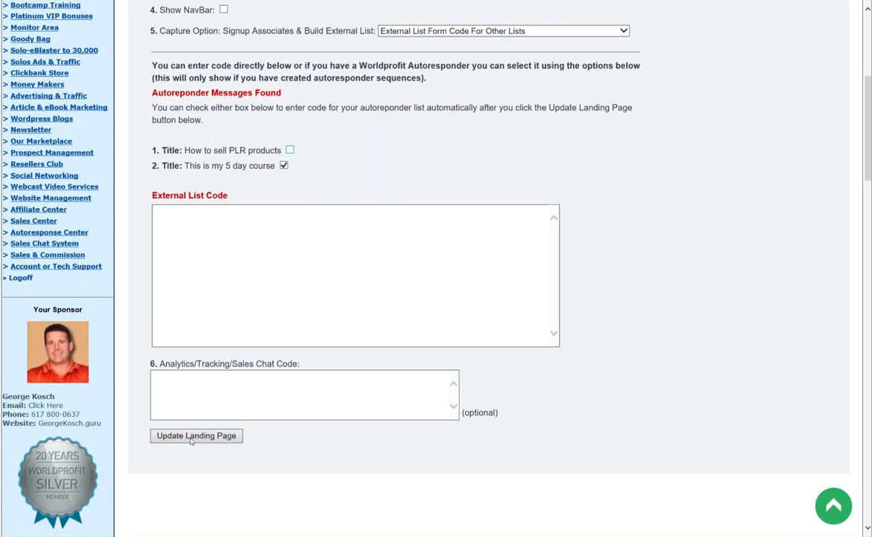
click(192, 438)
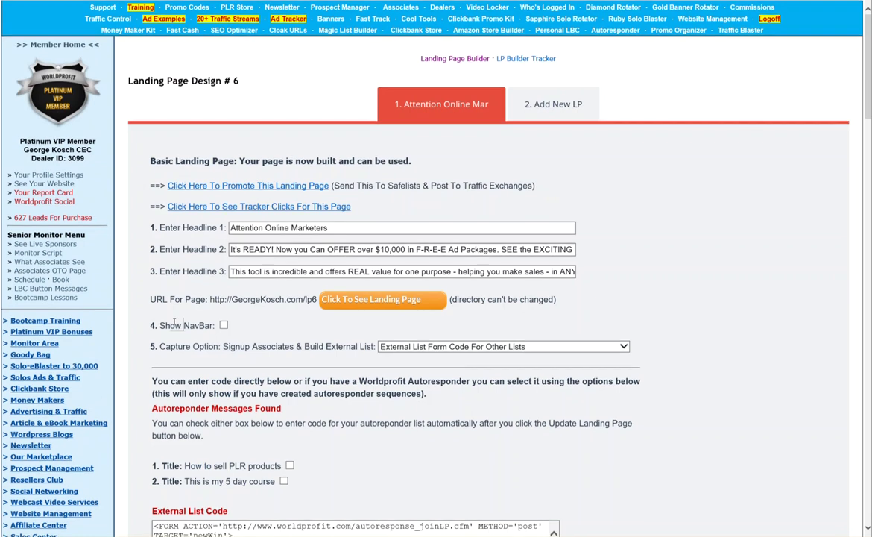
scroll(318, 352, down, 3)
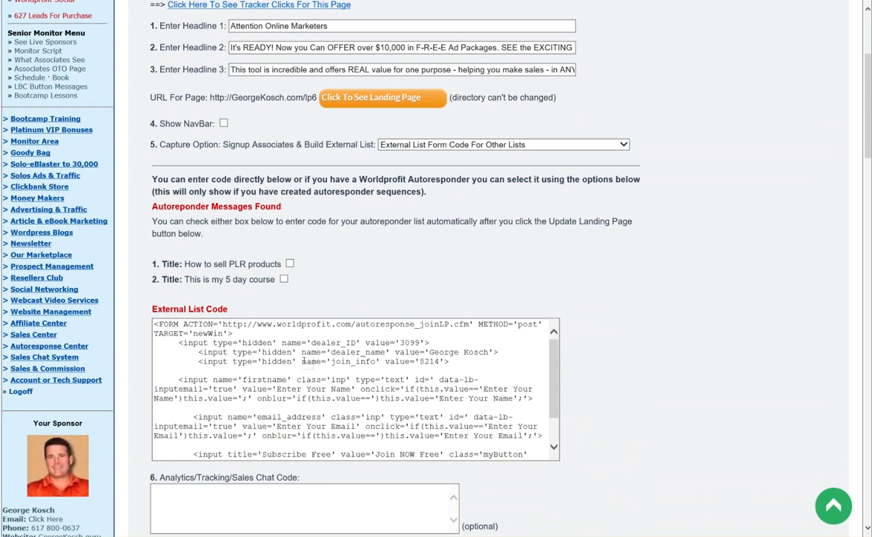
scroll(279, 335, up, 3)
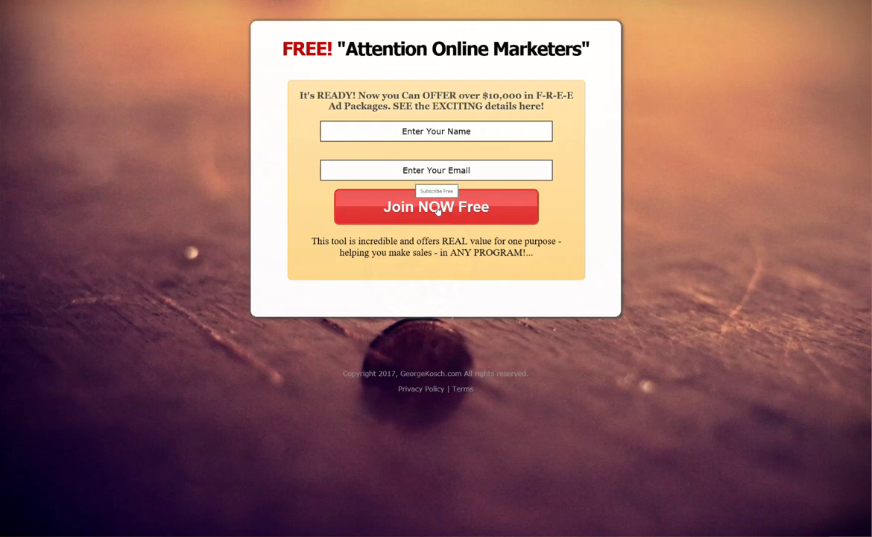
Fill the landing page form with a test subscriber's name and e-mail address
click(446, 132)
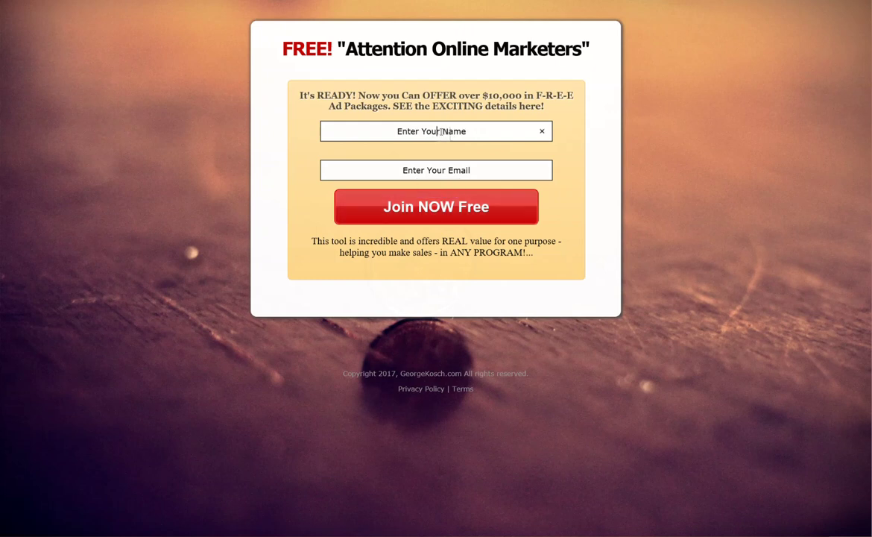
drag(369, 123, 468, 133)
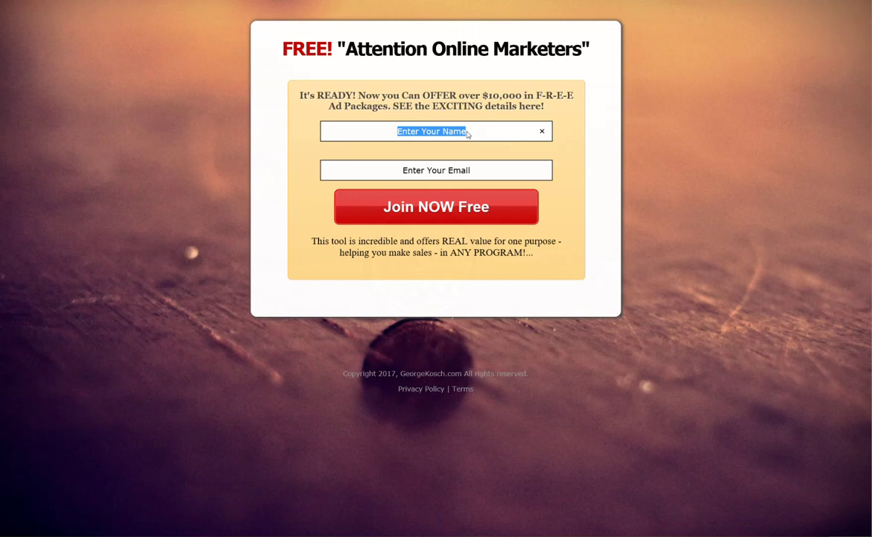
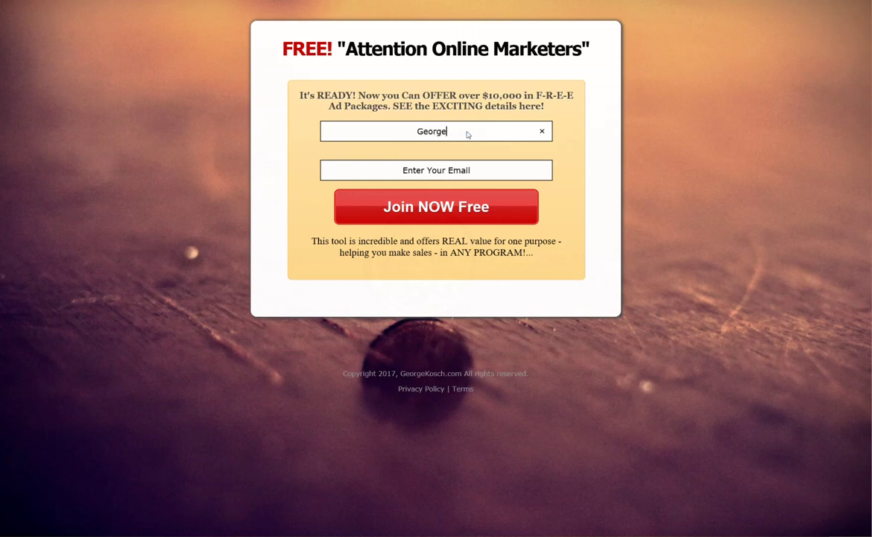
key(Tab)
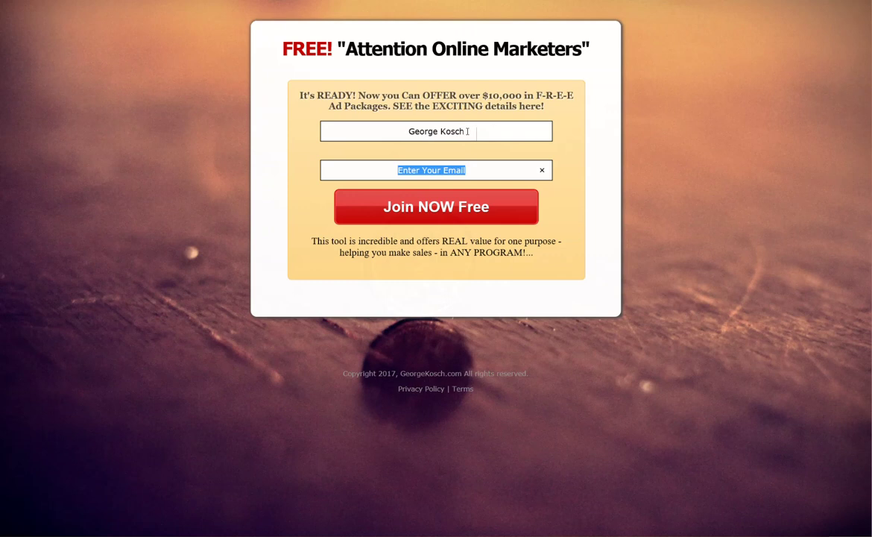
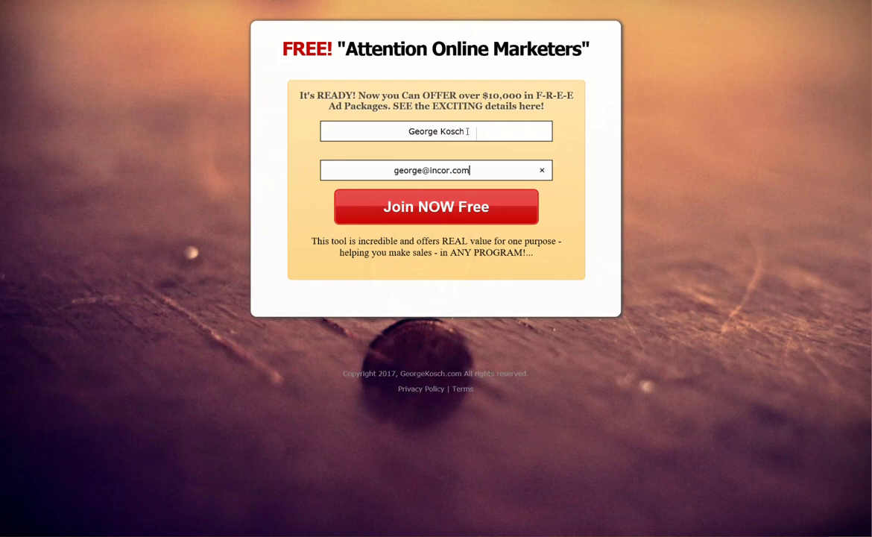
Submit the signup, pass reCAPTCHA, and complete the registration
click(430, 215)
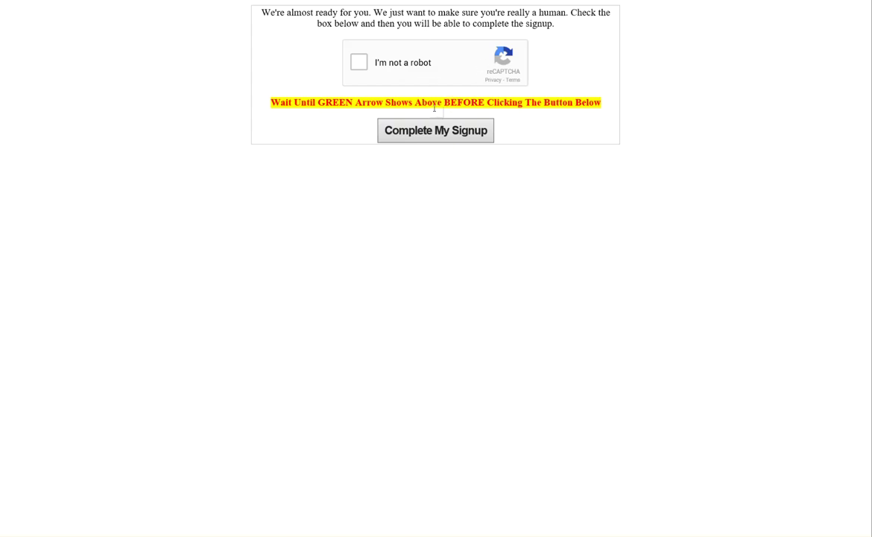
click(358, 62)
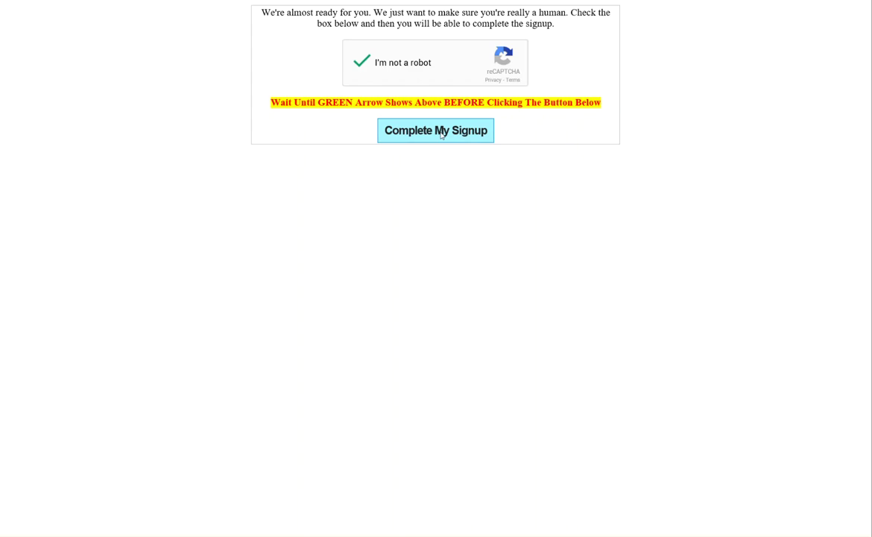
click(440, 133)
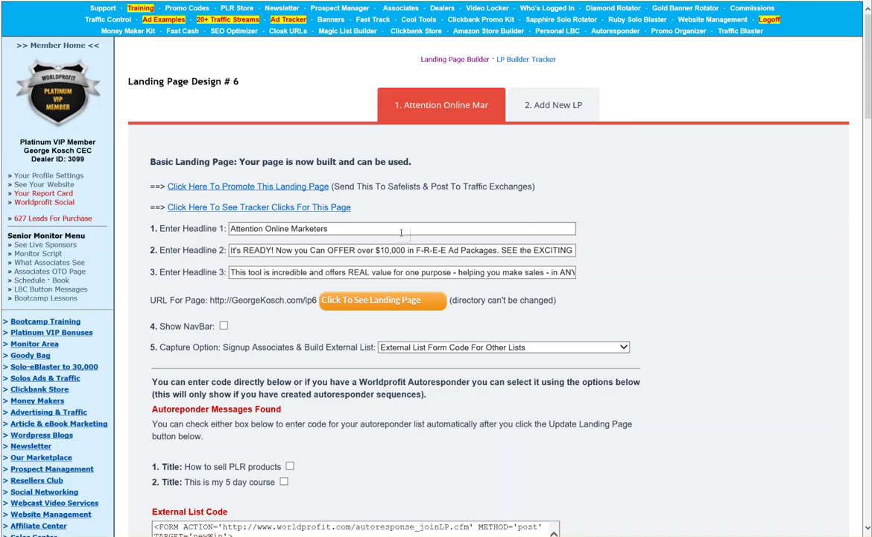
Confirm the 5 day course's welcome message now shows 1 subscriber
drag(344, 228, 247, 237)
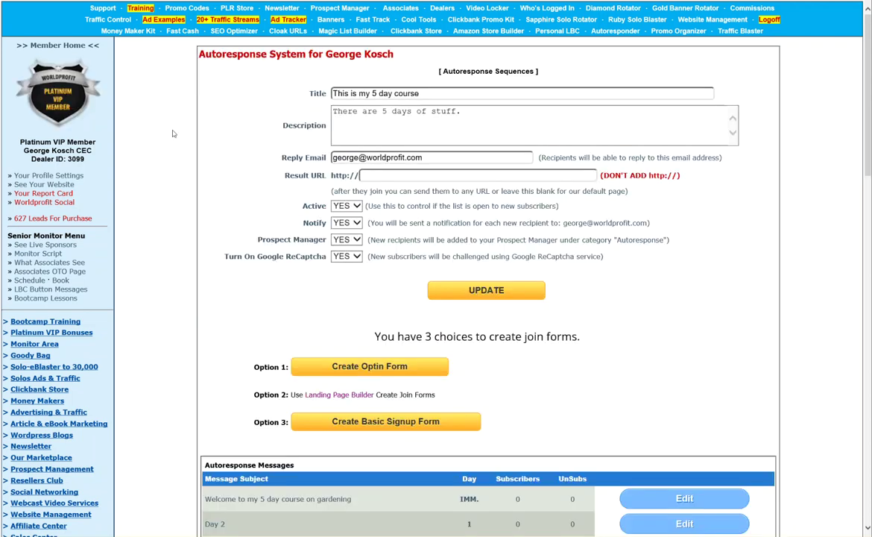
scroll(198, 168, down, 4)
scroll(304, 116, up, 4)
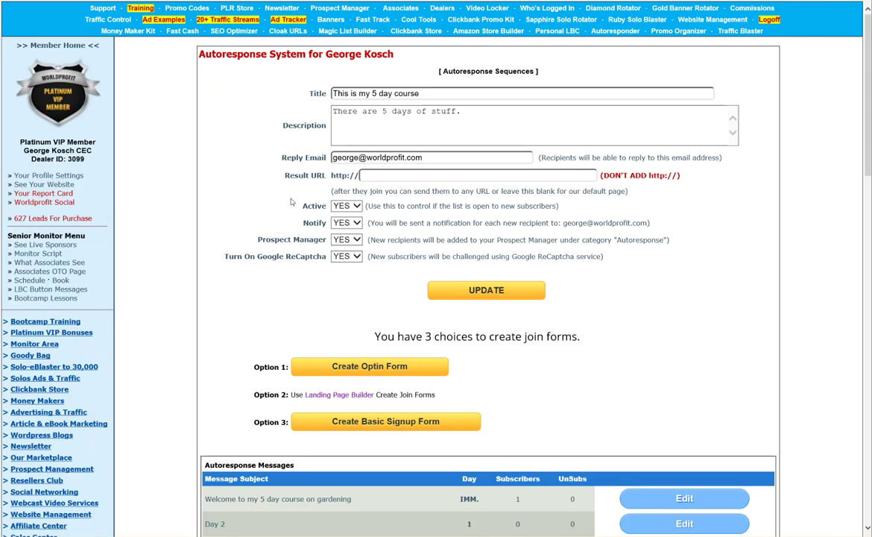
scroll(266, 205, down, 2)
scroll(266, 206, down, 1)
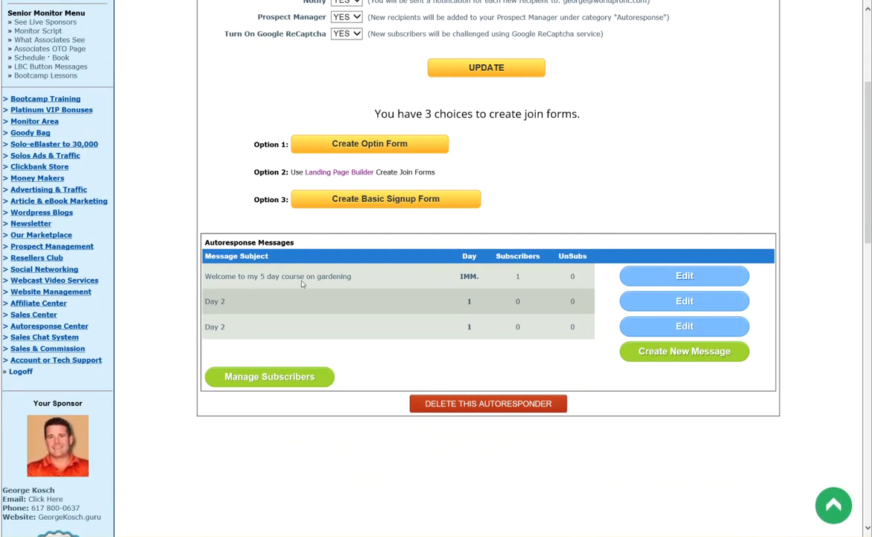
drag(209, 275, 344, 281)
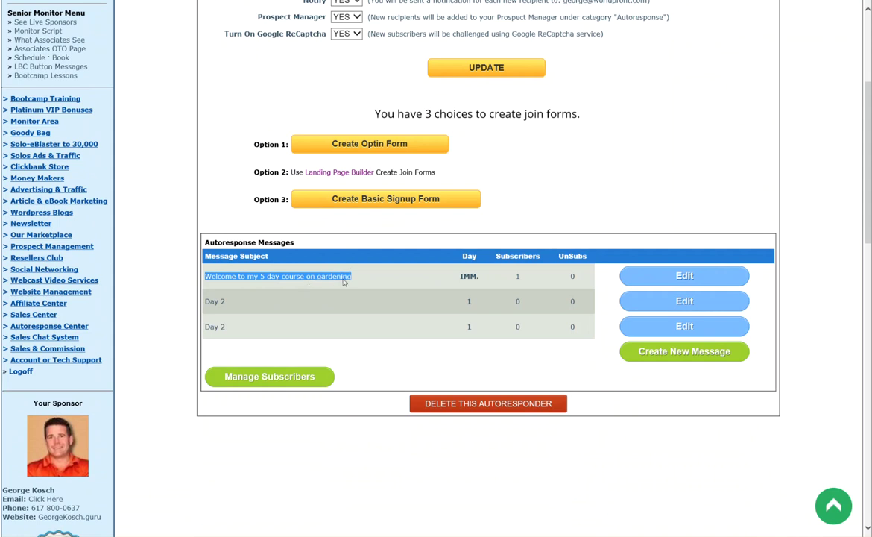
click(518, 276)
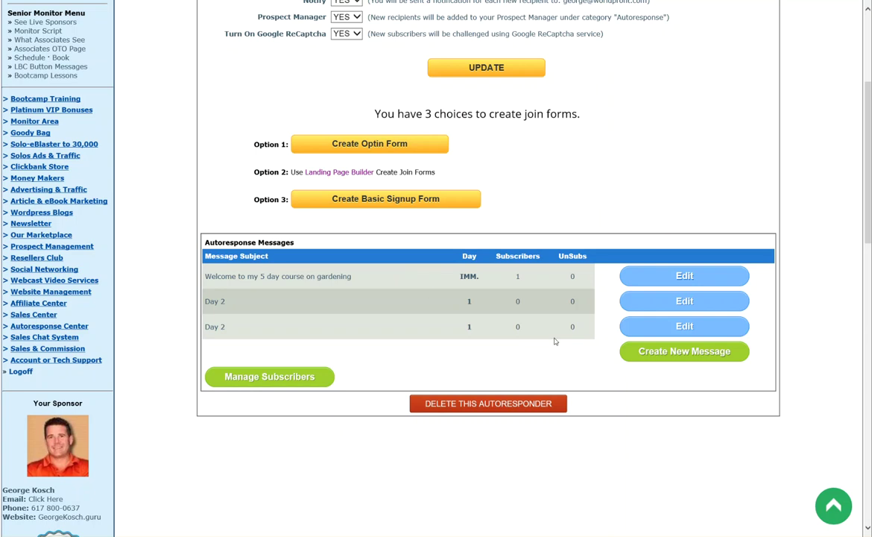
scroll(554, 341, up, 3)
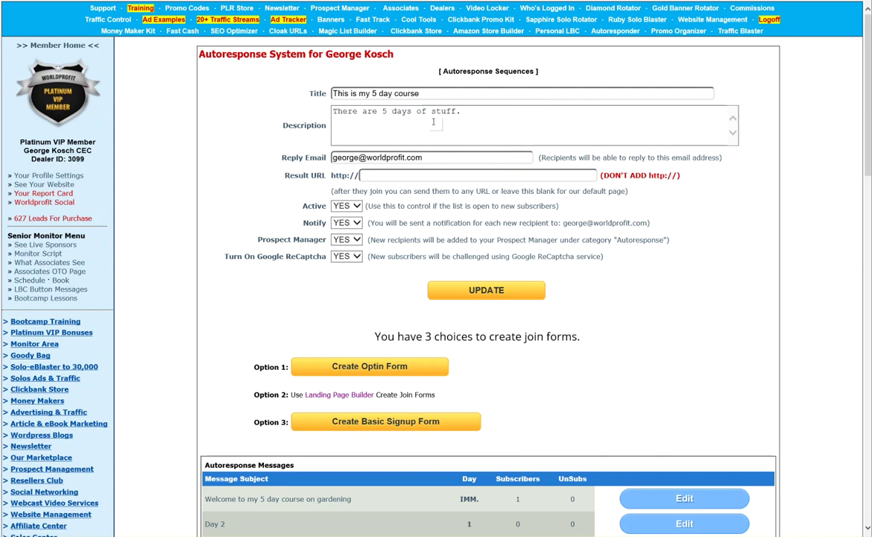
click(432, 71)
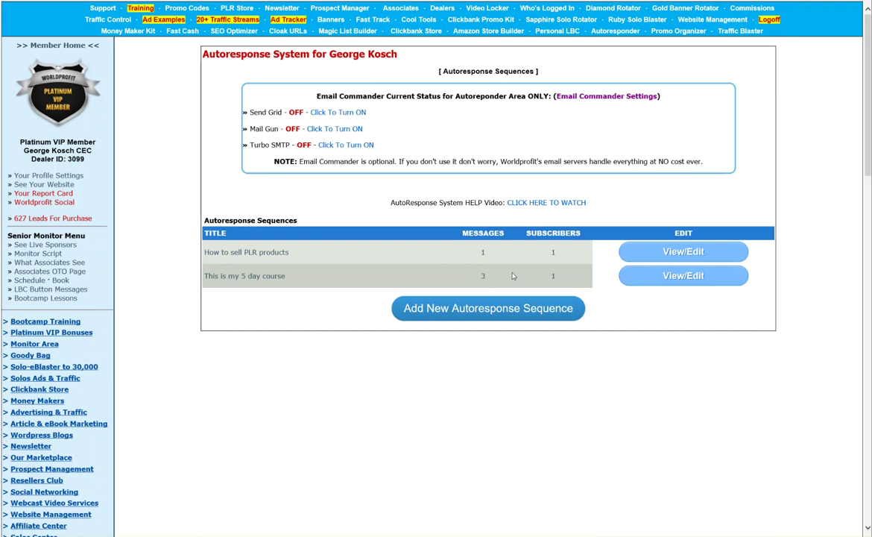
double_click(555, 276)
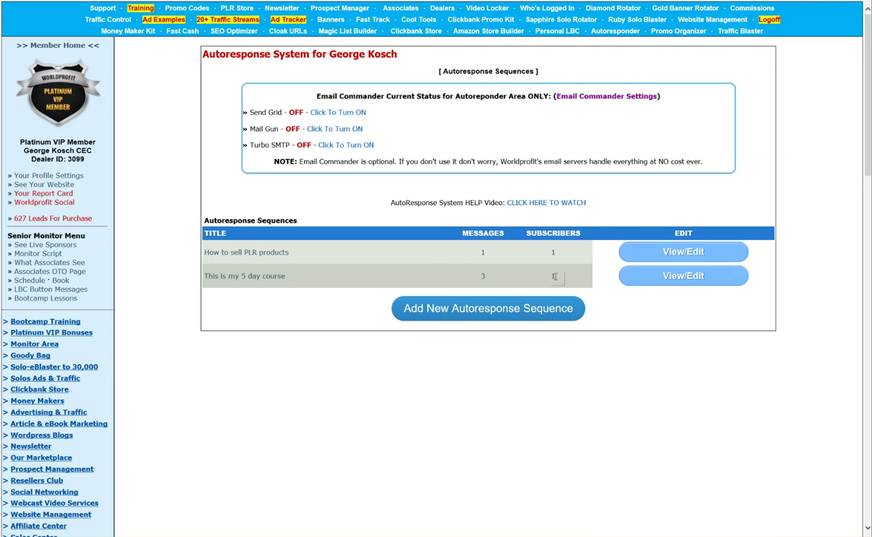
double_click(483, 276)
click(683, 276)
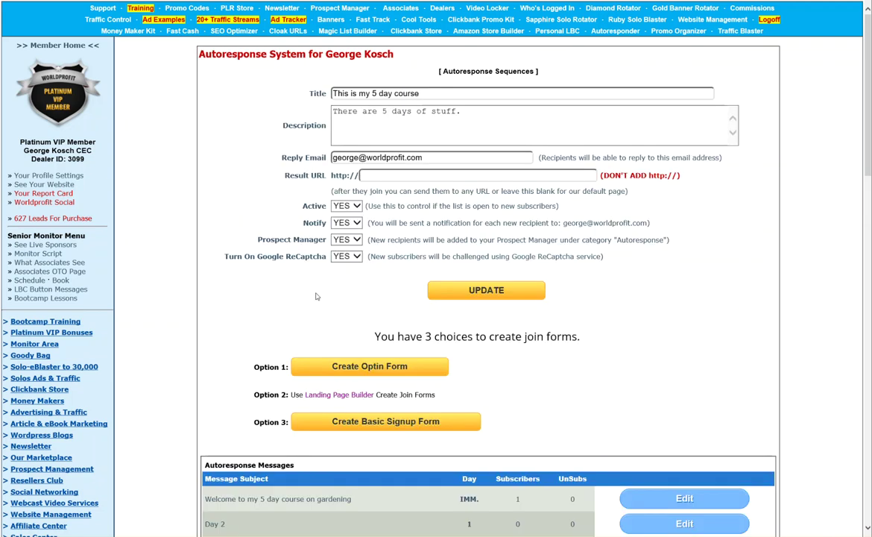
scroll(302, 306, down, 5)
scroll(301, 306, down, 2)
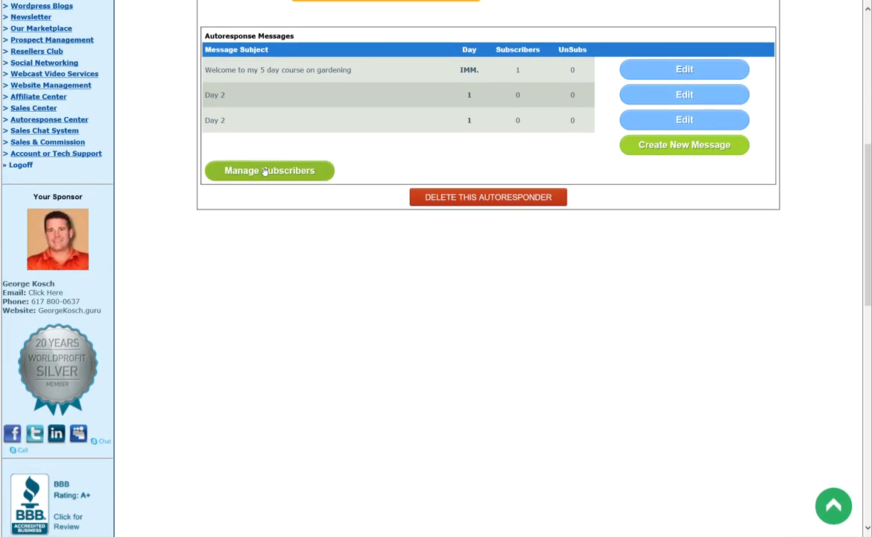
click(311, 162)
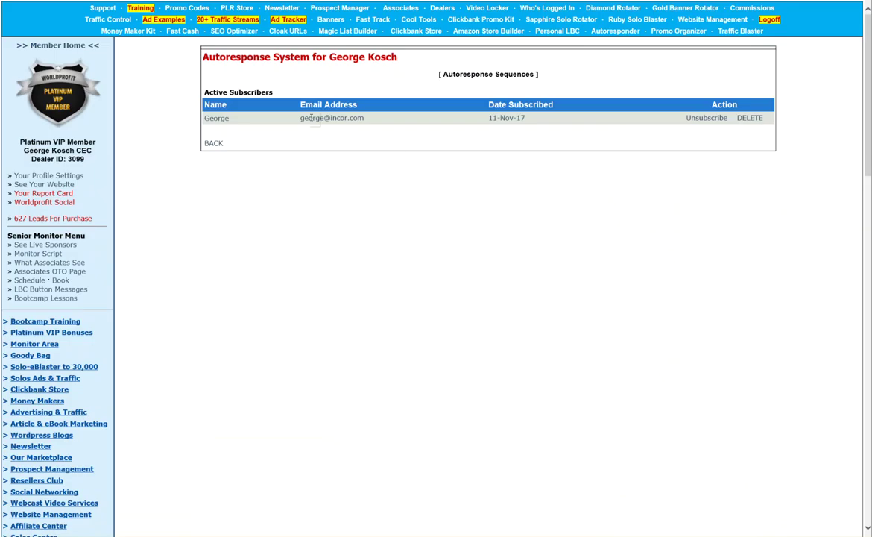
drag(301, 118, 348, 117)
click(214, 144)
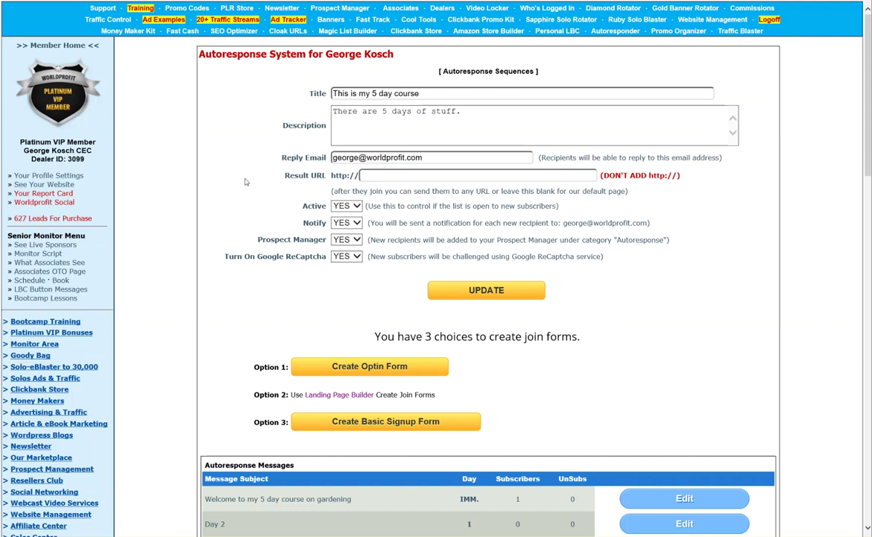
scroll(245, 182, down, 3)
scroll(245, 181, up, 3)
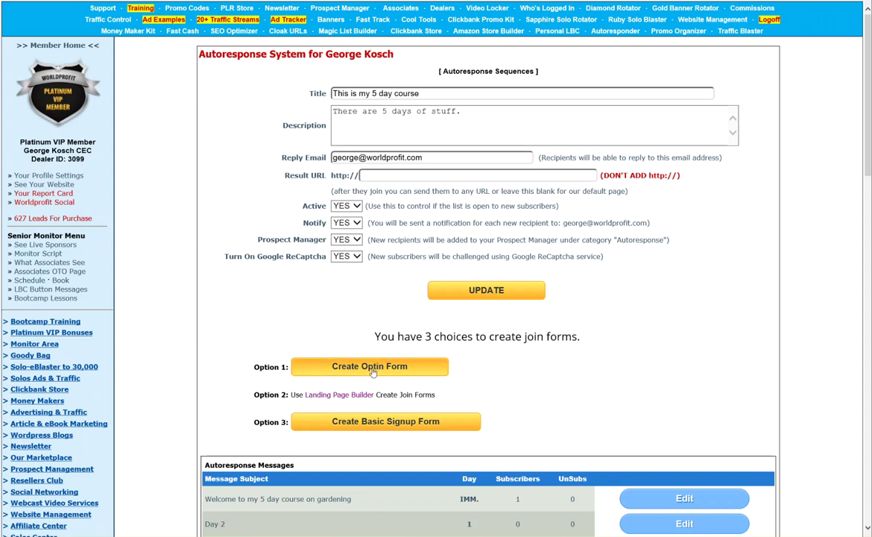
Preview Optin Box 1 Green and generate its optin form code
click(372, 367)
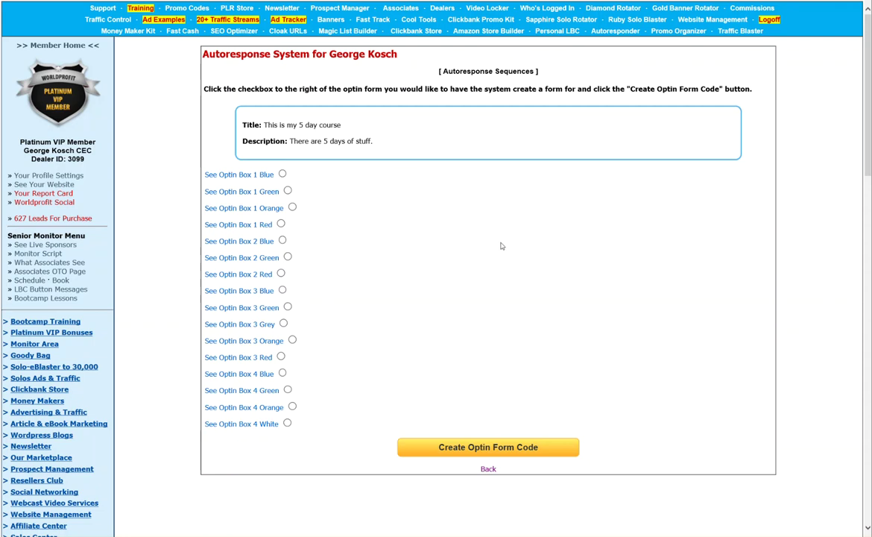
click(241, 192)
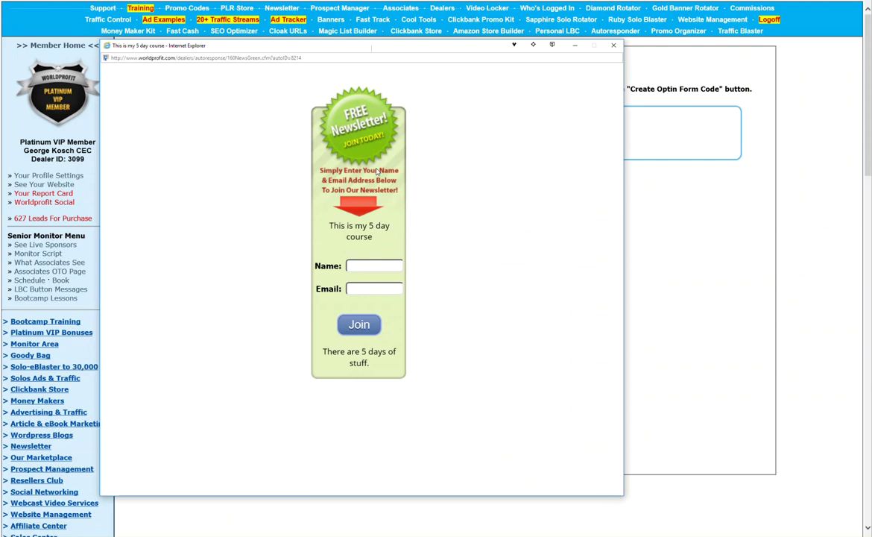
click(564, 45)
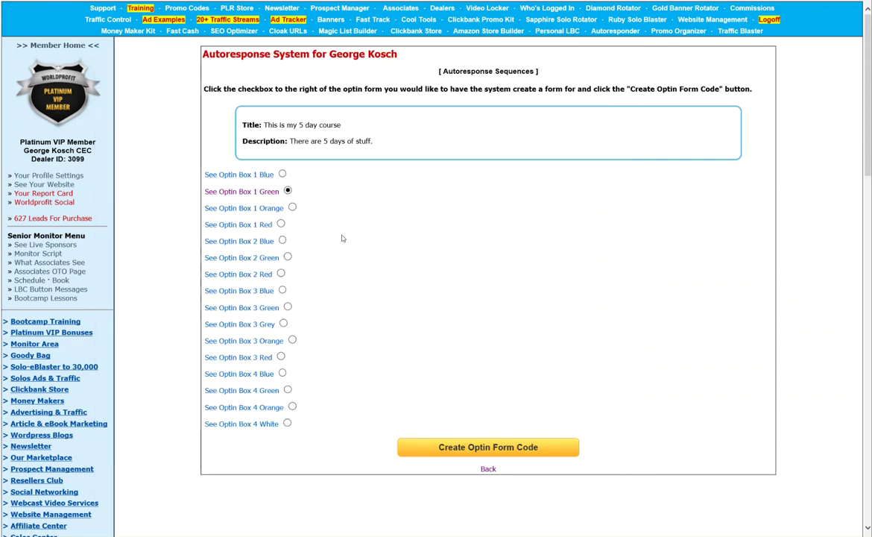
click(488, 447)
click(262, 144)
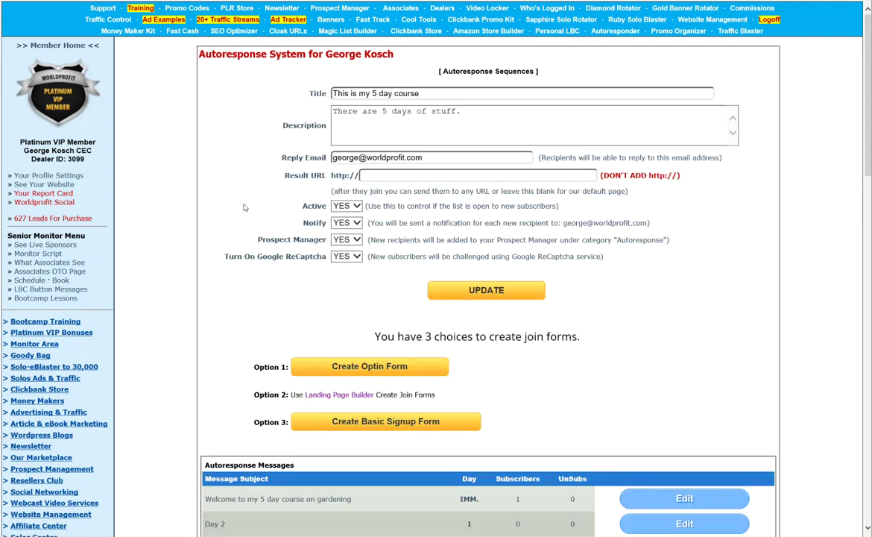
Preview Optin Box 3 Green, then return to the autoresponse sequences list
click(368, 365)
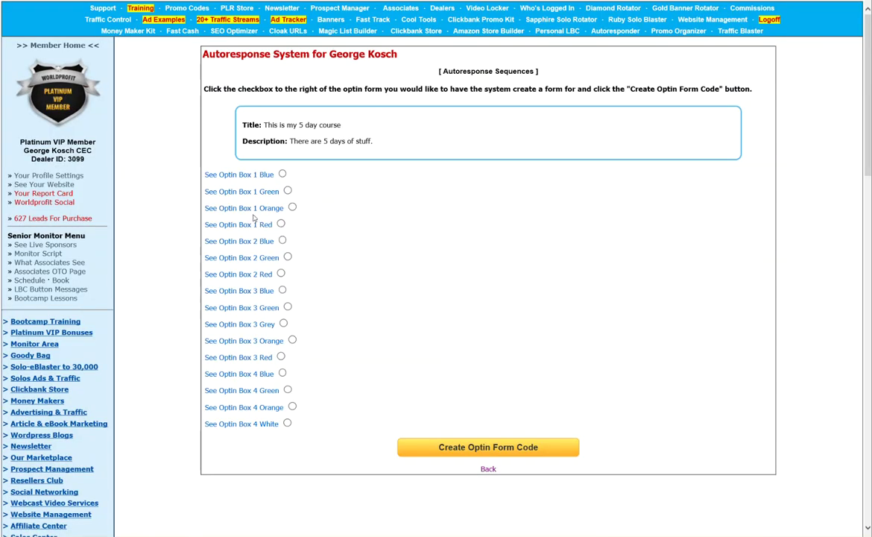
click(246, 311)
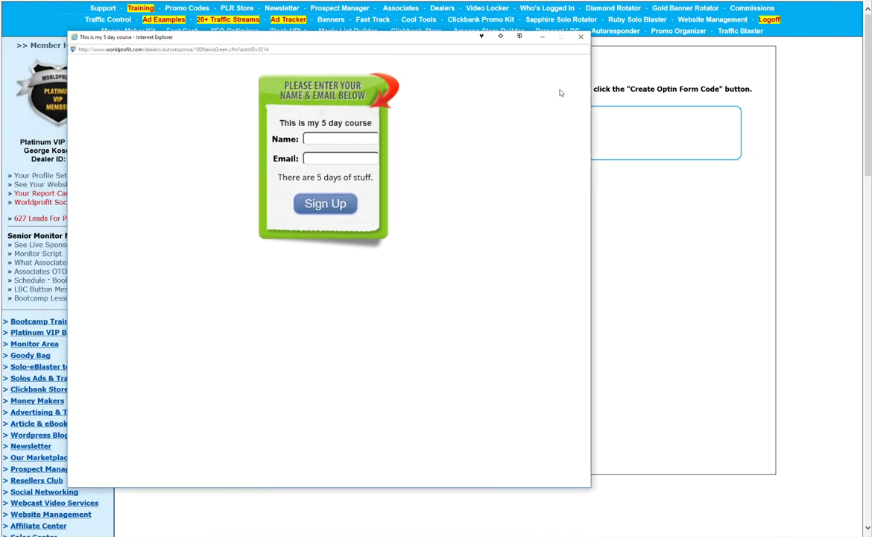
click(582, 37)
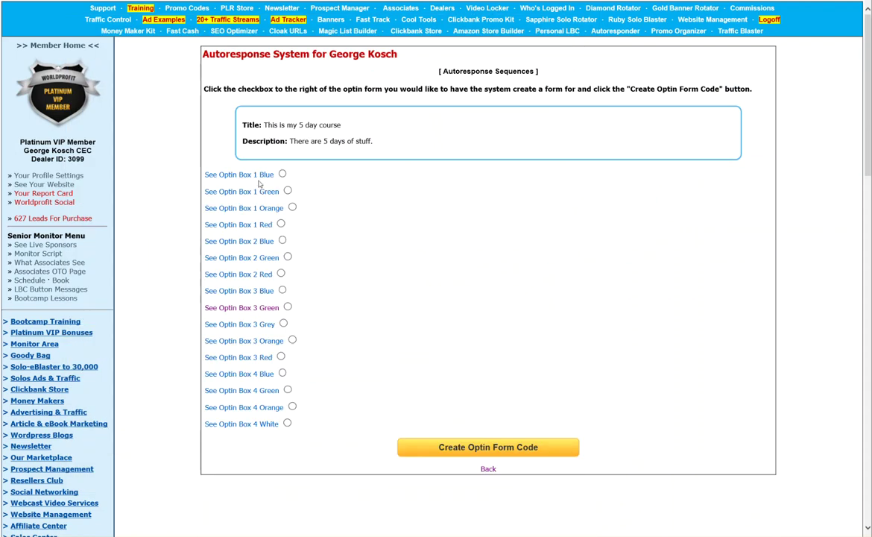
click(503, 72)
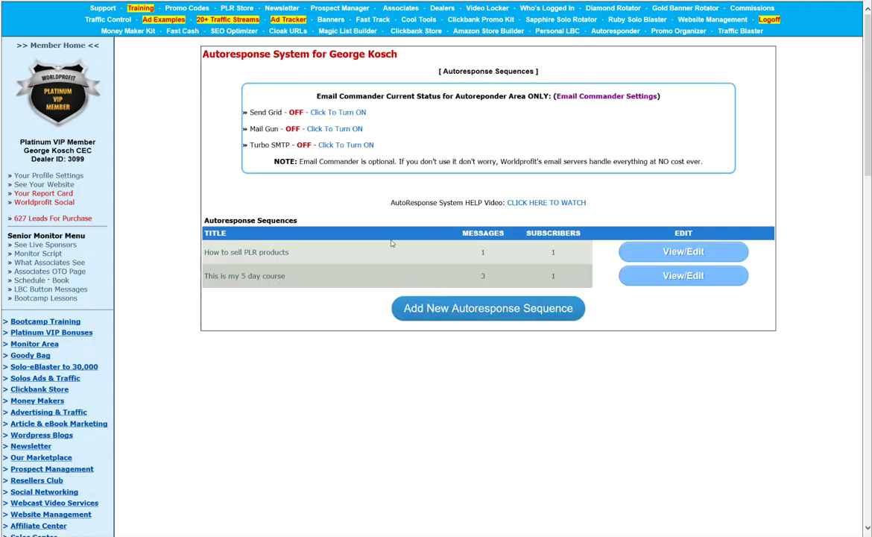
Generate basic signup form code for 'This is my 5 day course' with the COOL STUFF section
click(676, 277)
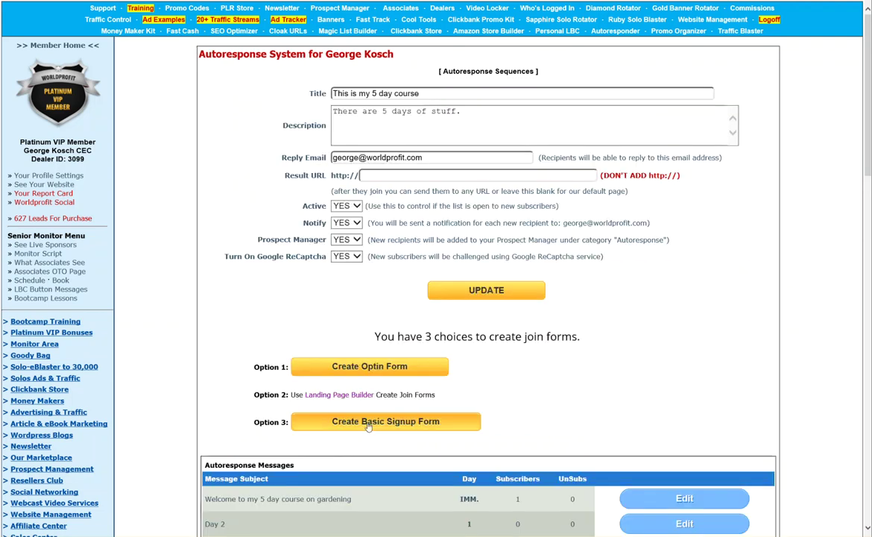
click(367, 424)
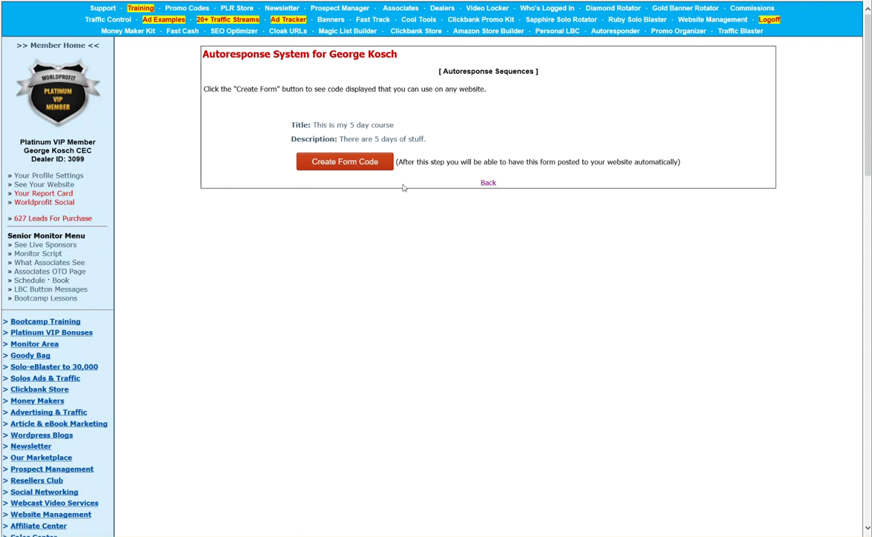
click(342, 164)
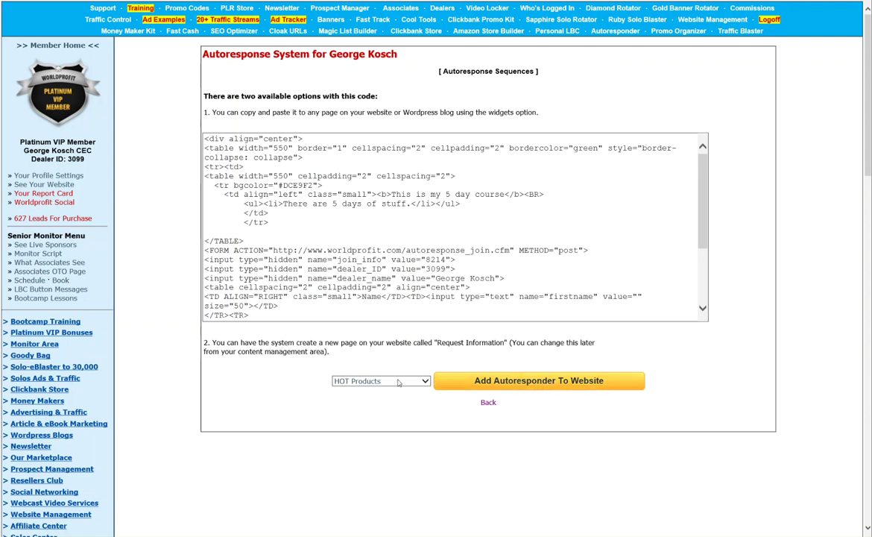
click(373, 381)
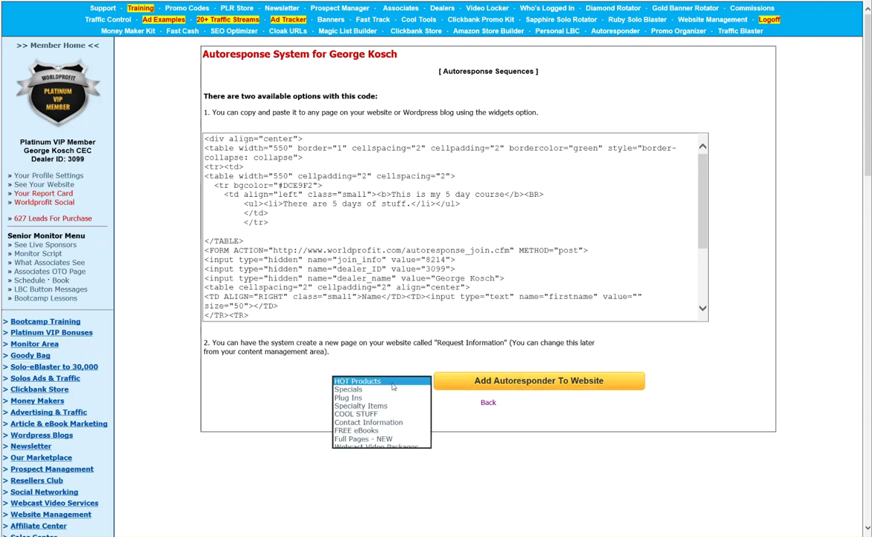
click(361, 414)
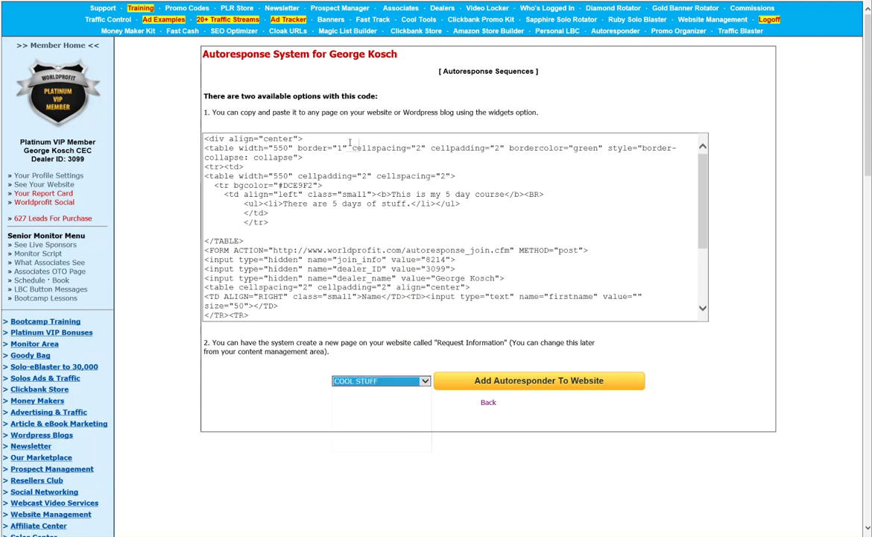
click(445, 70)
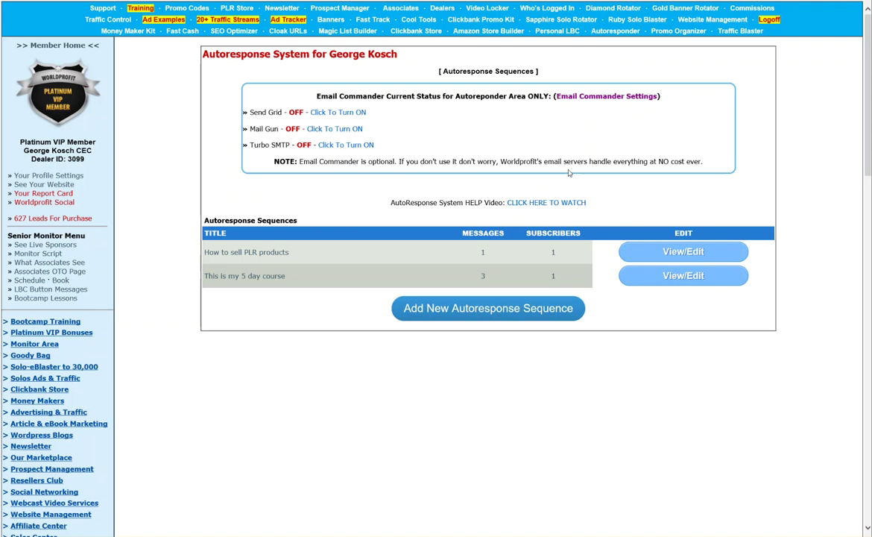
Open the 5 day course sequence, then go to Lead Magnet System under Autoresponse Center
scroll(180, 214, down, 1)
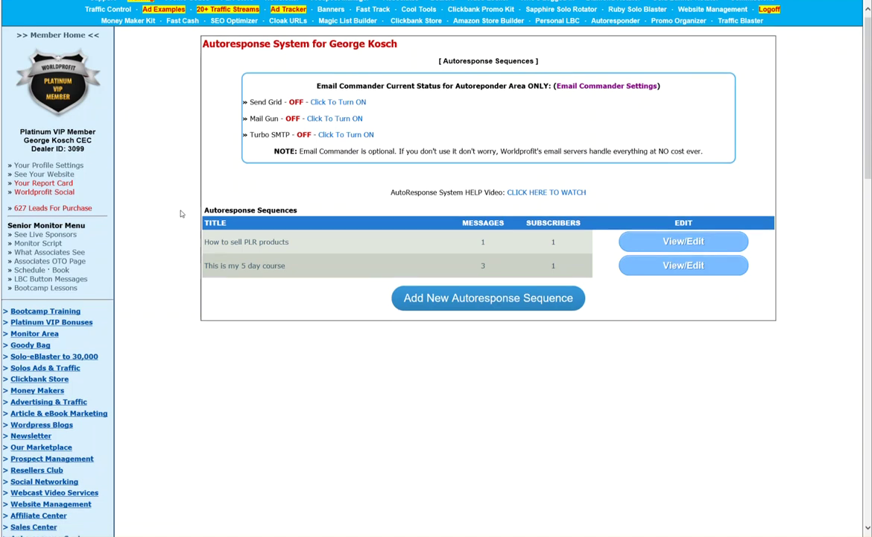
scroll(180, 214, up, 1)
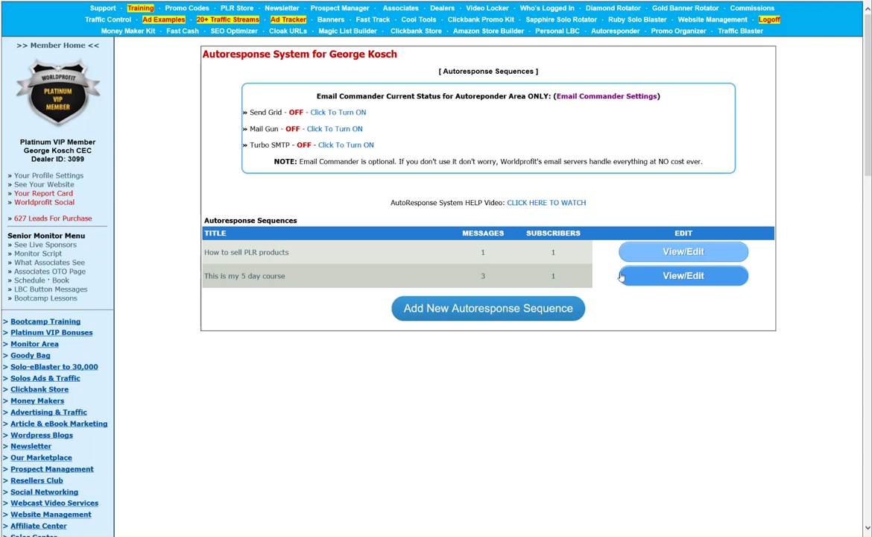
click(680, 279)
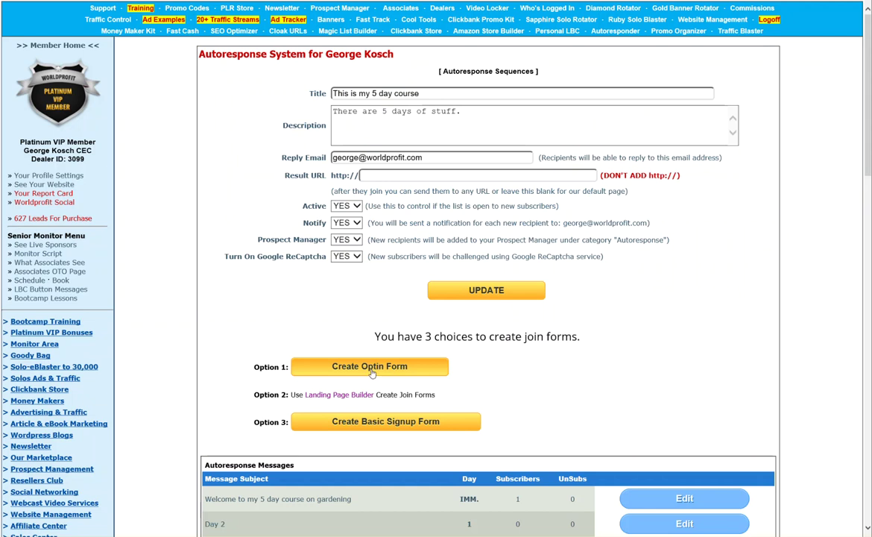
scroll(371, 369, down, 1)
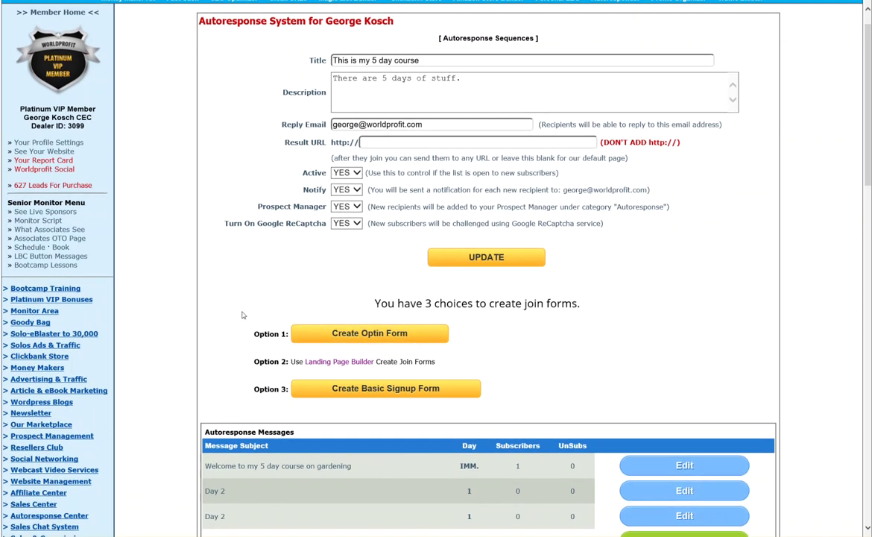
scroll(241, 314, down, 3)
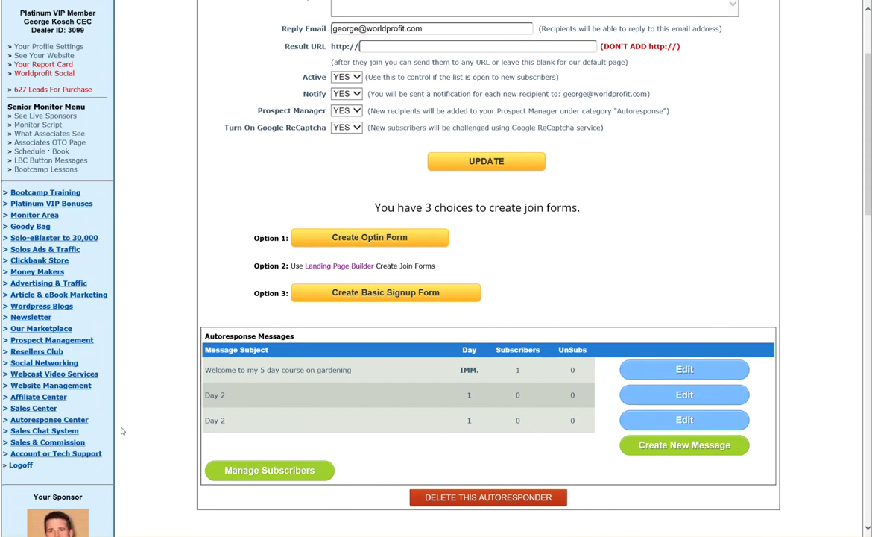
click(38, 419)
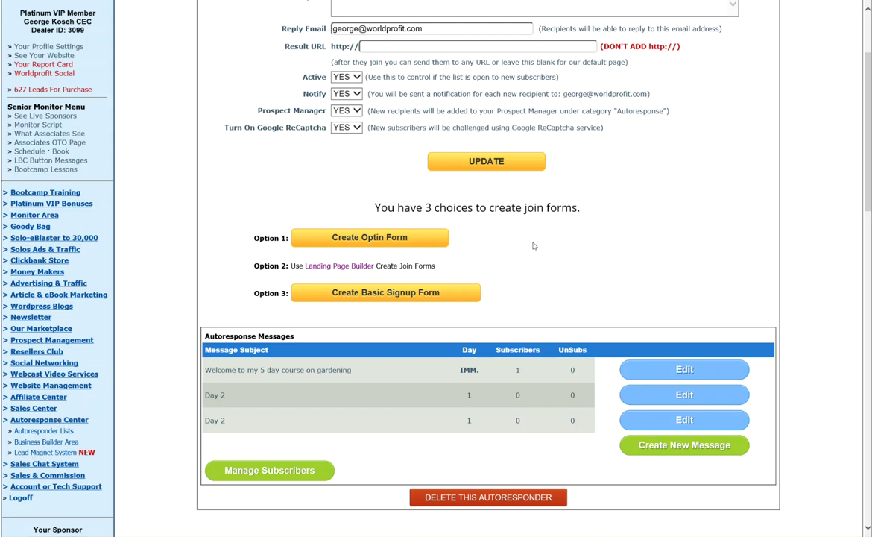
click(54, 454)
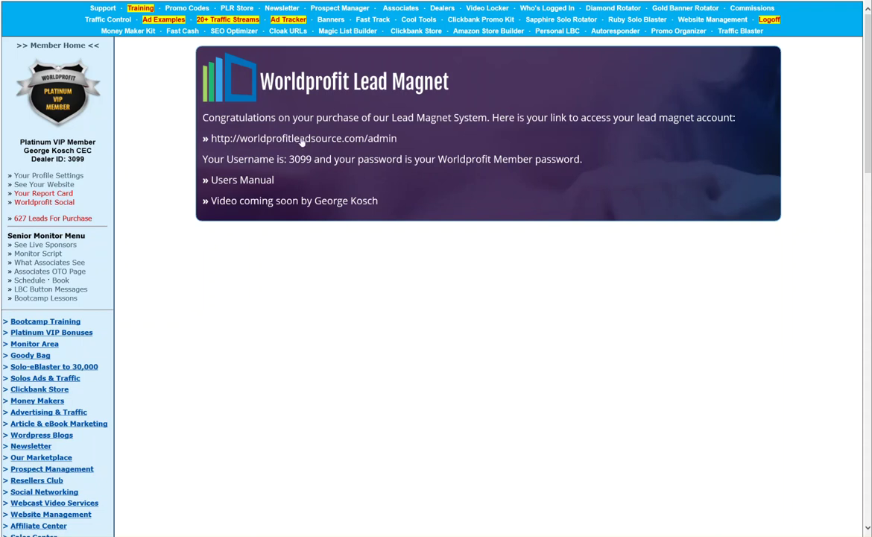
Copy the worldprofitleadsource.com/admin link from the Lead Magnet System page
right_click(209, 140)
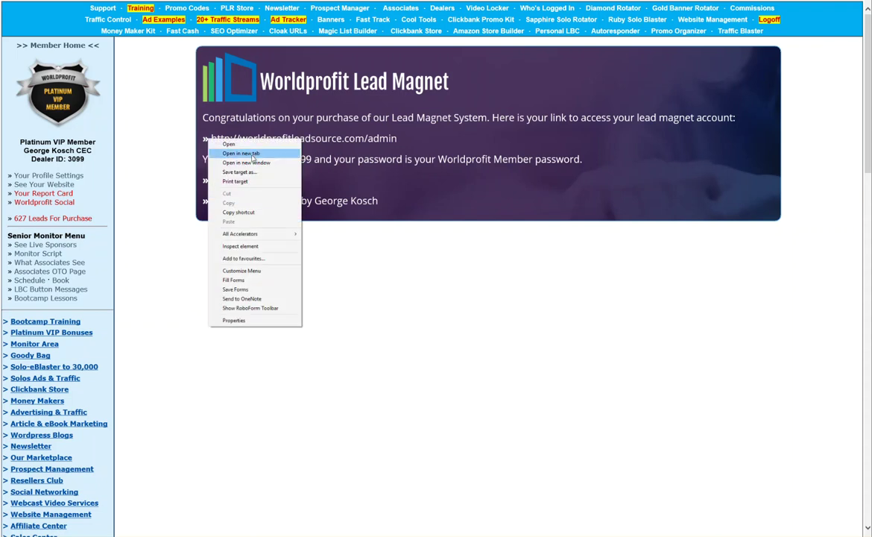
click(238, 212)
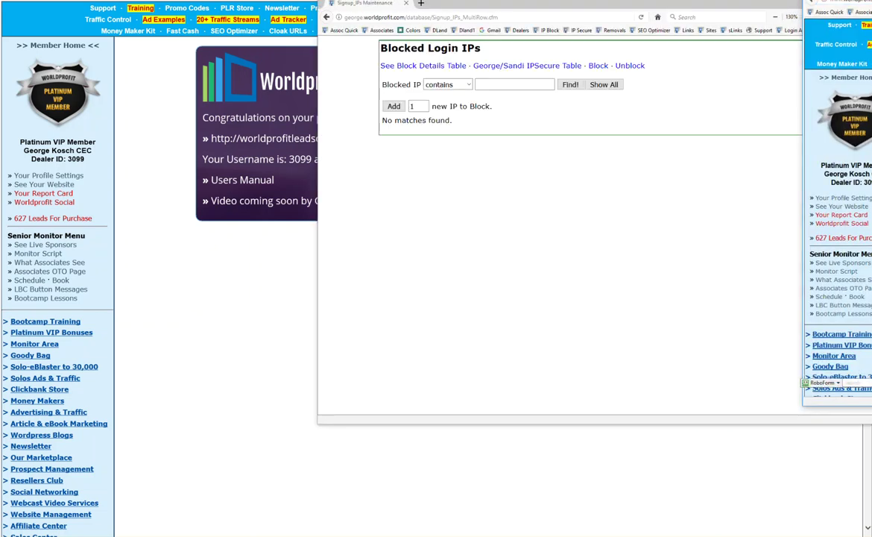
Reposition the other Firefox window and minimize the Blocked Login IPs window
drag(640, 4, 392, 31)
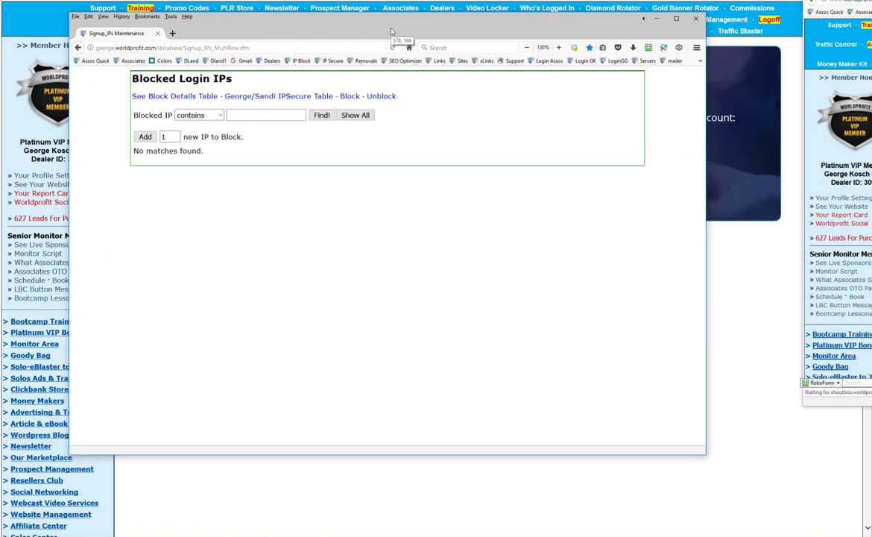
click(655, 18)
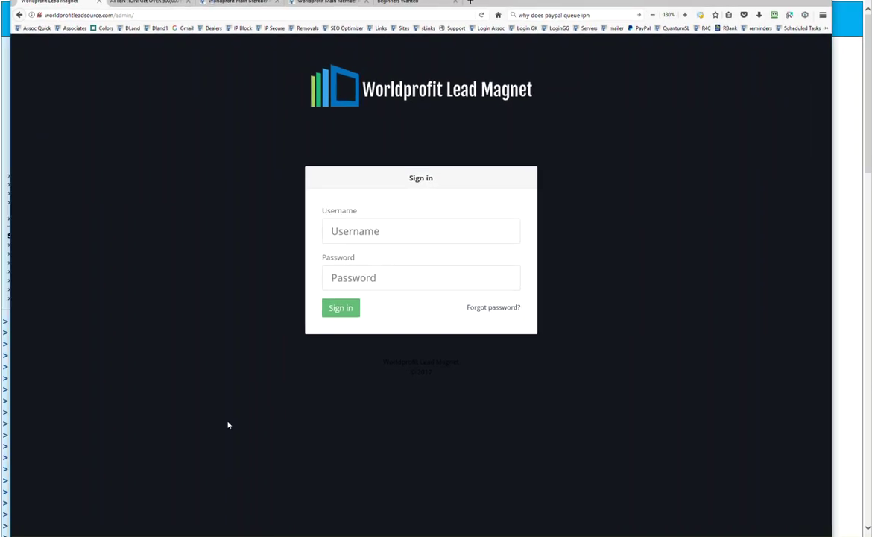
Sign in to Lead Magnet, edit the Clickbank App Tester campaign, and view its overlay content as HTML
click(249, 513)
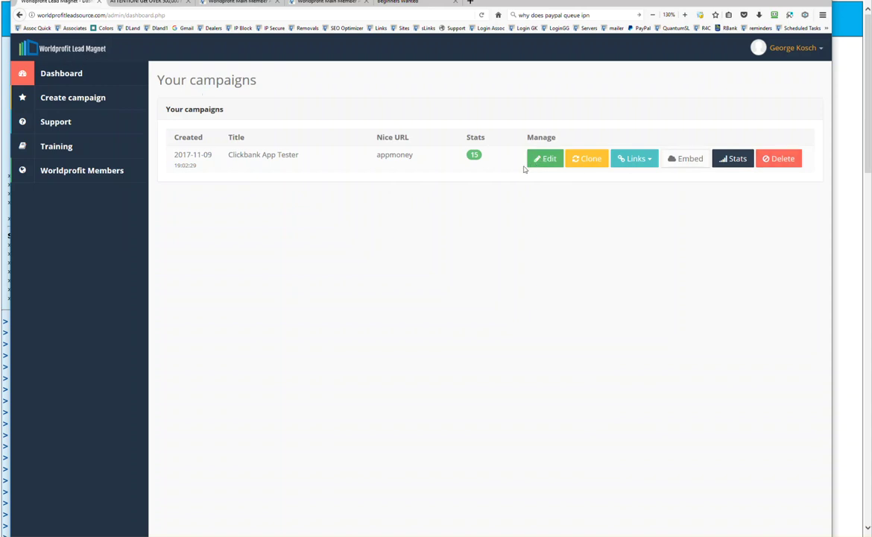
click(548, 160)
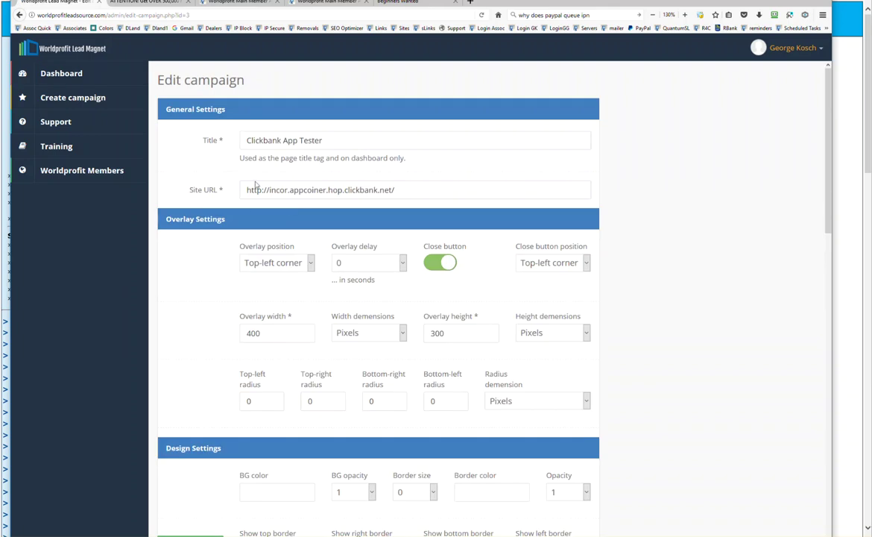
scroll(200, 247, down, 1)
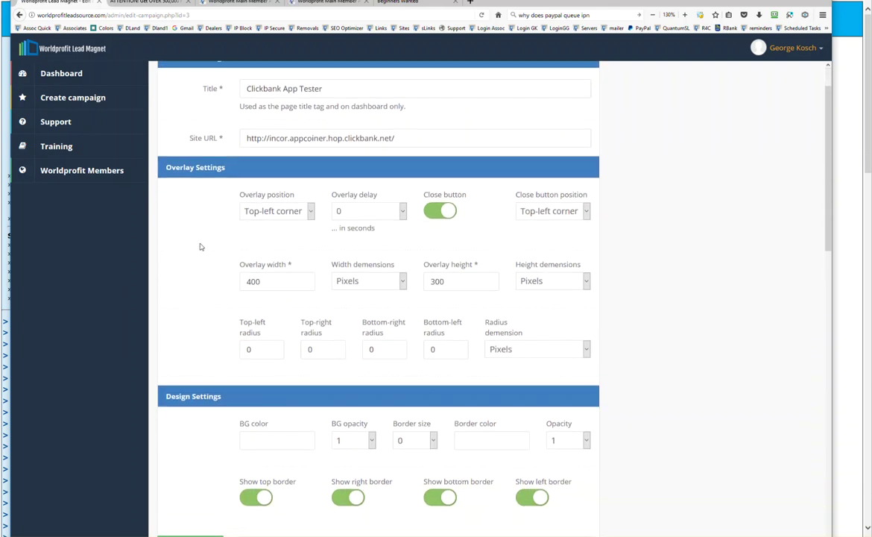
scroll(201, 247, down, 7)
scroll(200, 246, down, 1)
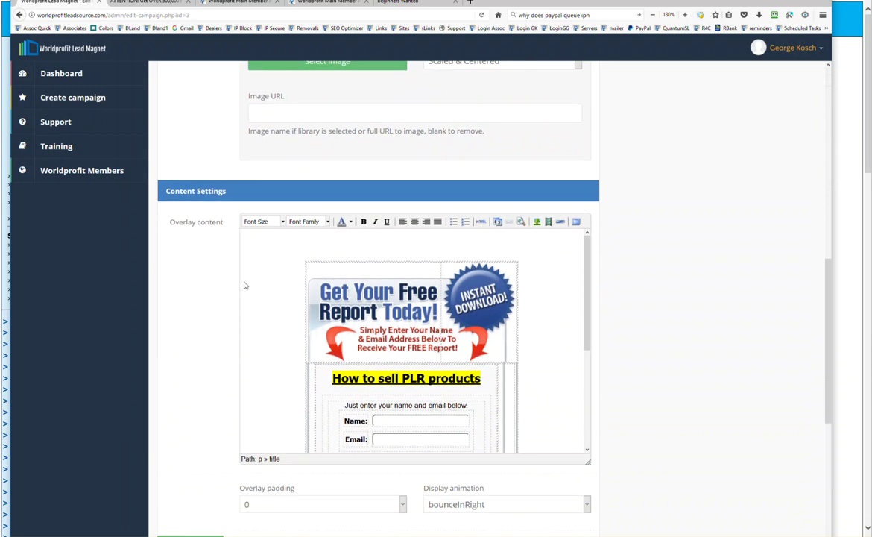
click(482, 222)
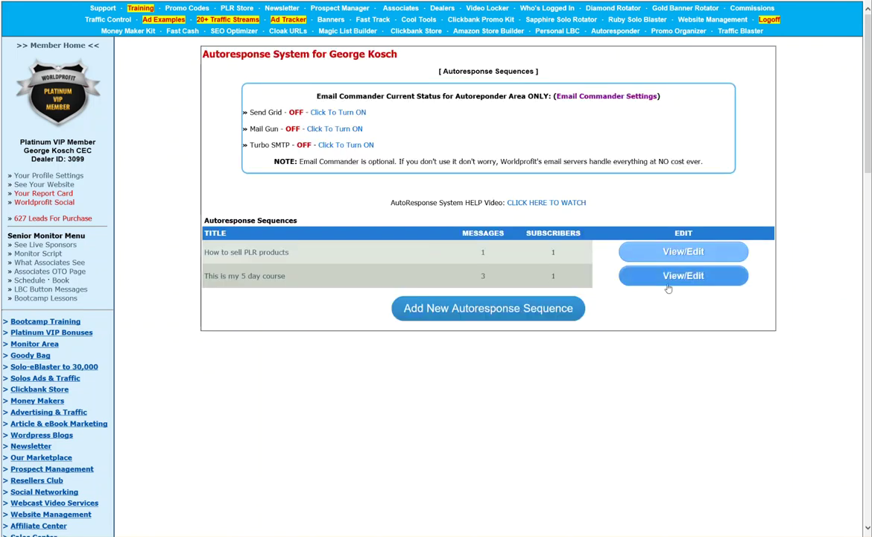
Generate optin form code for 'This is my 5 day course'
click(612, 269)
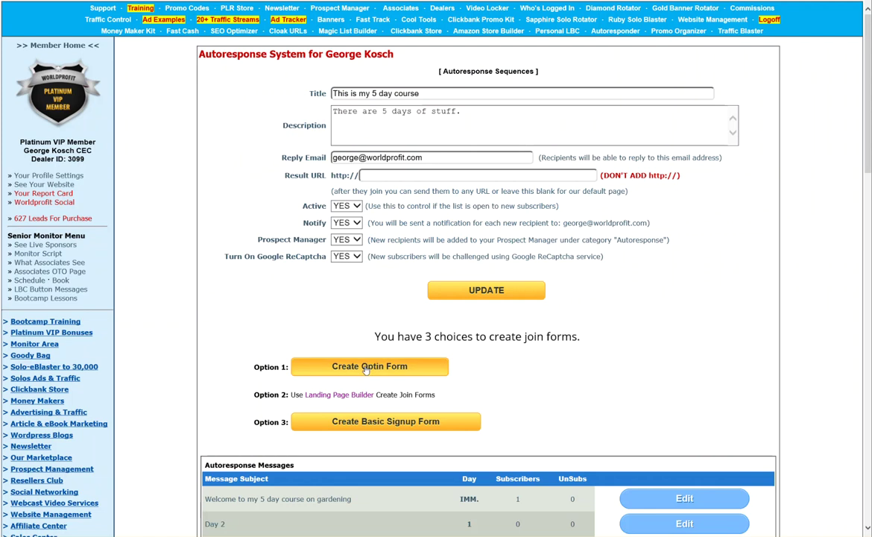
click(366, 367)
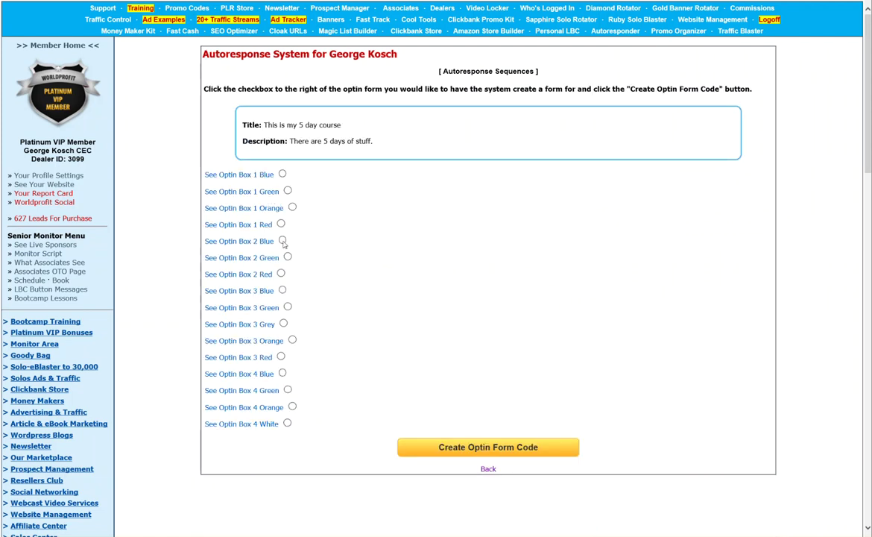
click(476, 447)
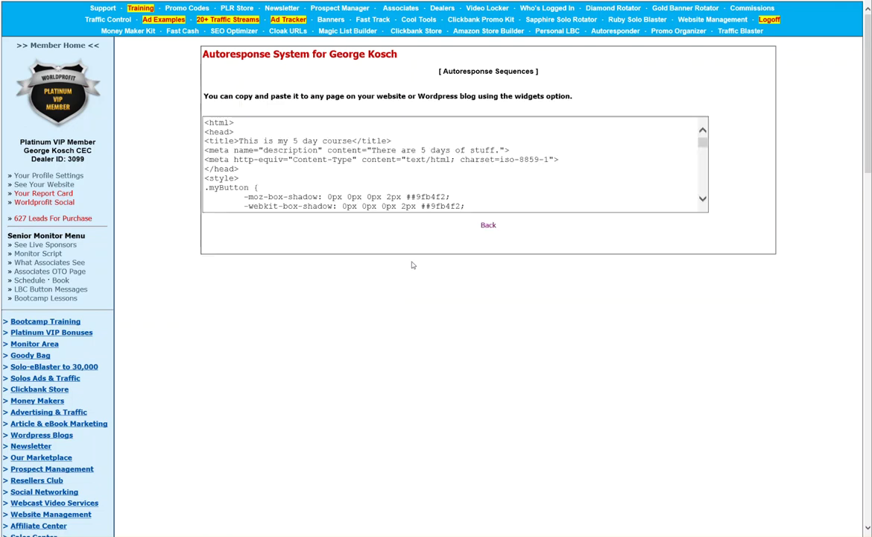
Copy all of the generated optin form code and return to the Lead Magnet window
click(288, 155)
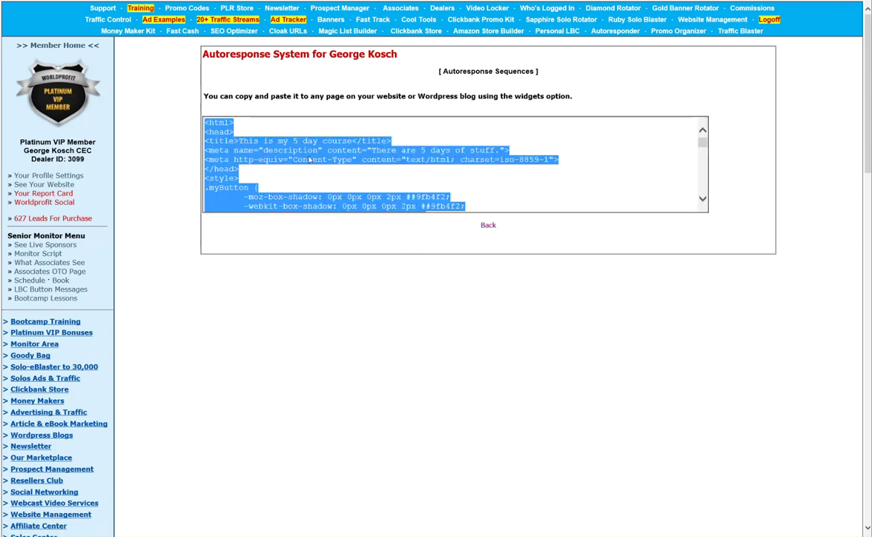
right_click(200, 144)
click(231, 169)
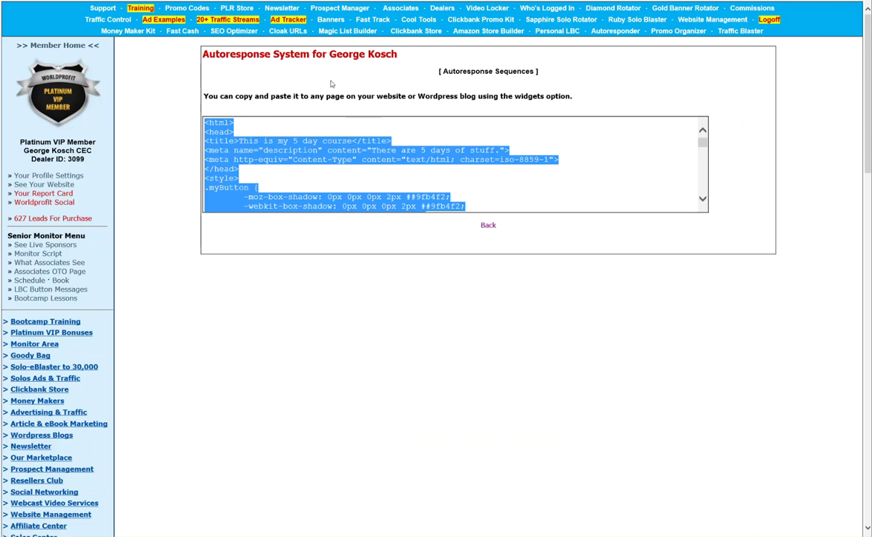
key(alt+Tab)
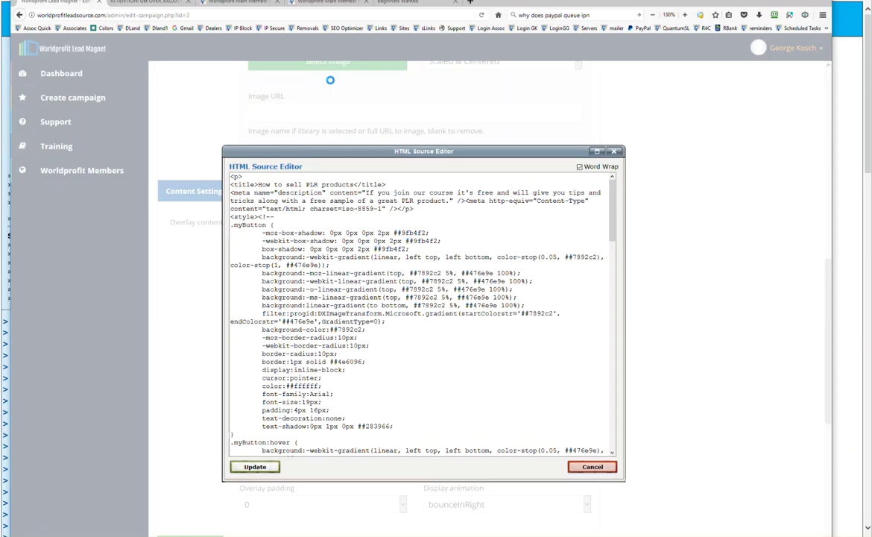
Replace the overlay's HTML source with the 5 day course optin form code
click(313, 225)
key(ctrl+a)
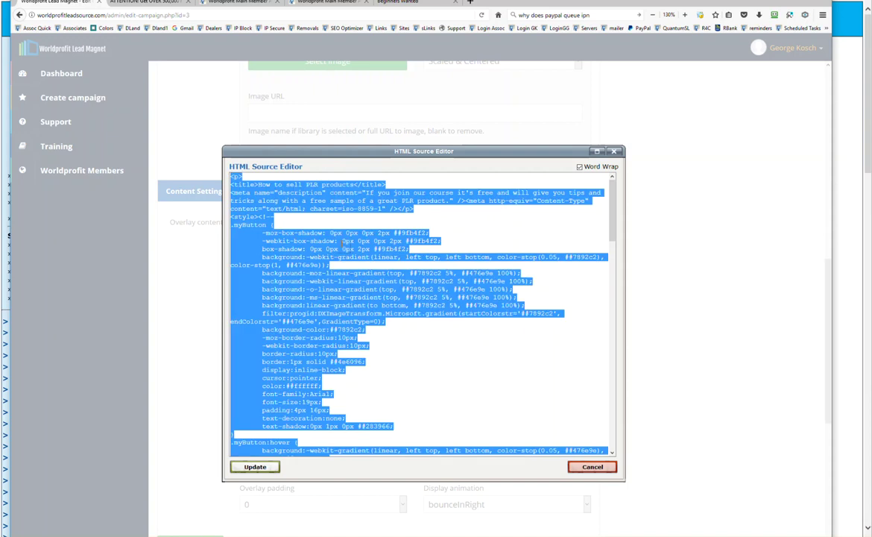
key(ctrl+v)
click(249, 466)
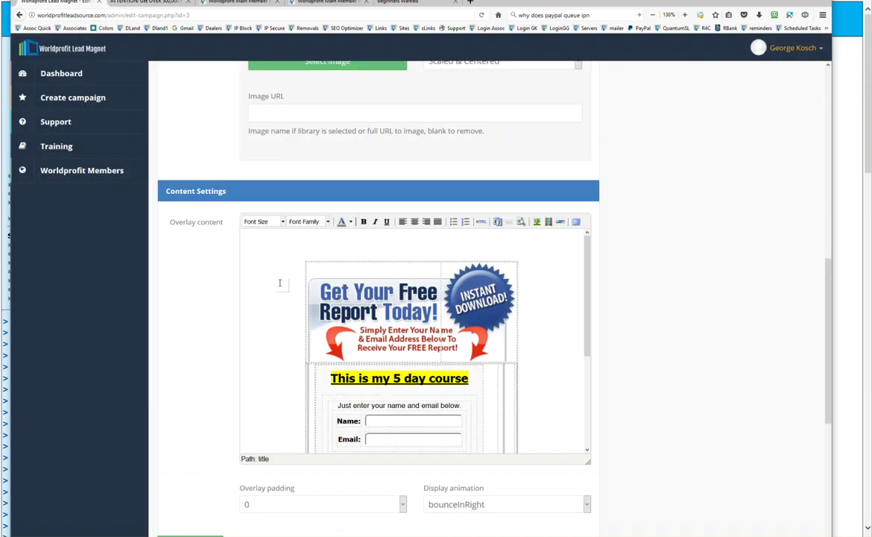
Save the Clickbank App Tester campaign changes
scroll(192, 436, down, 2)
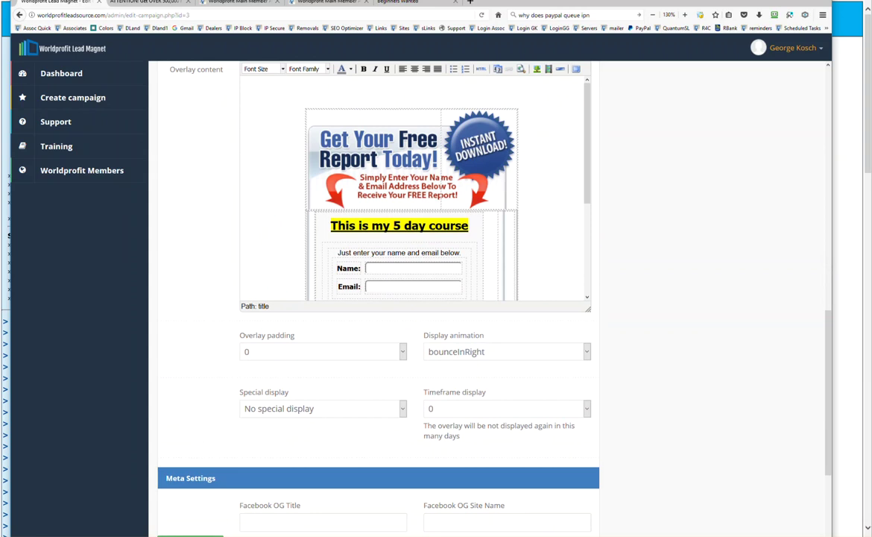
scroll(197, 418, down, 4)
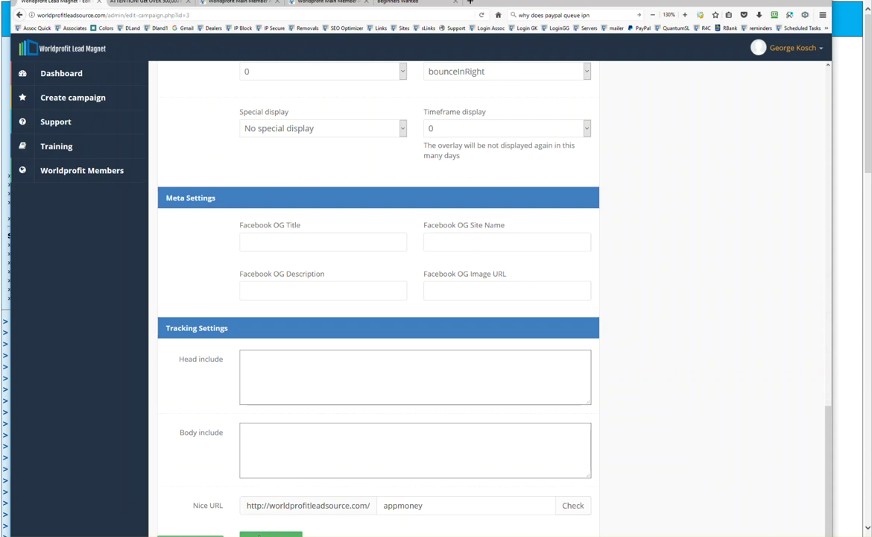
click(259, 535)
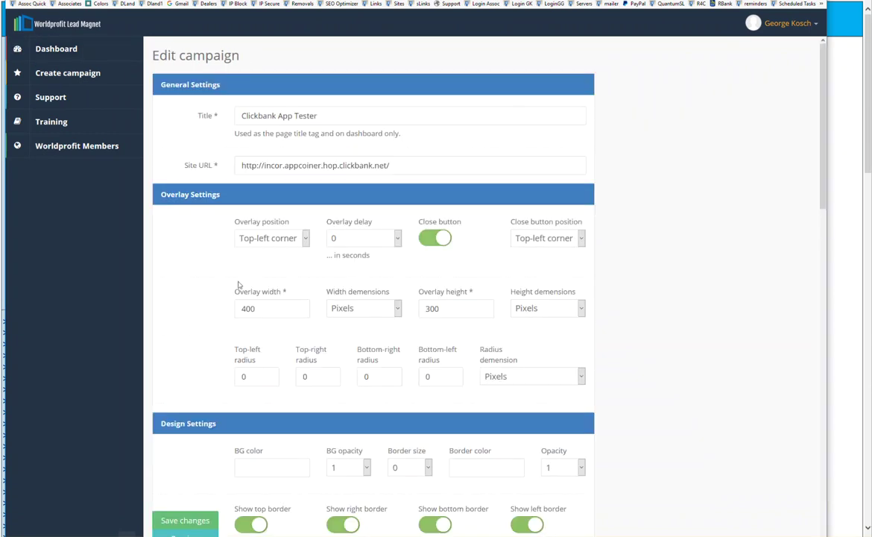
scroll(373, 298, down, 5)
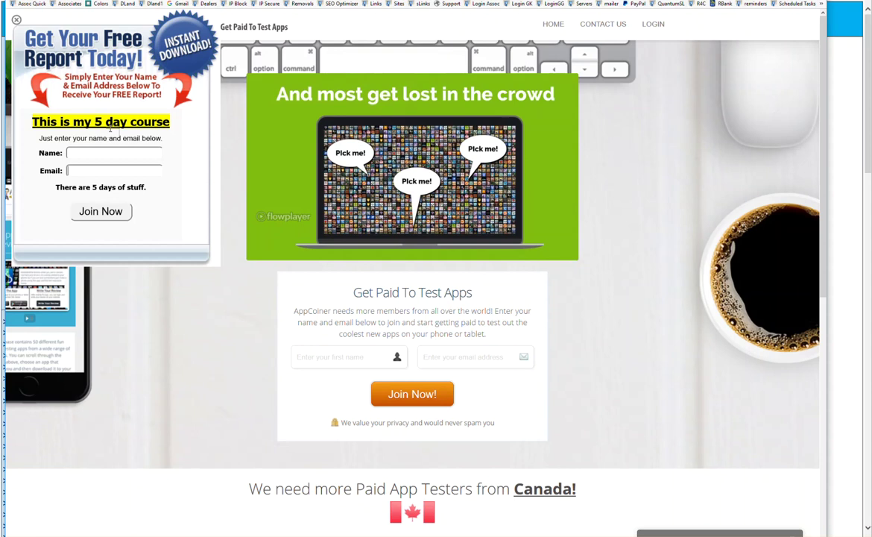
Preview the 5 day course signup overlay on the Get Paid To Test Apps webpage
mouse_move(484, 116)
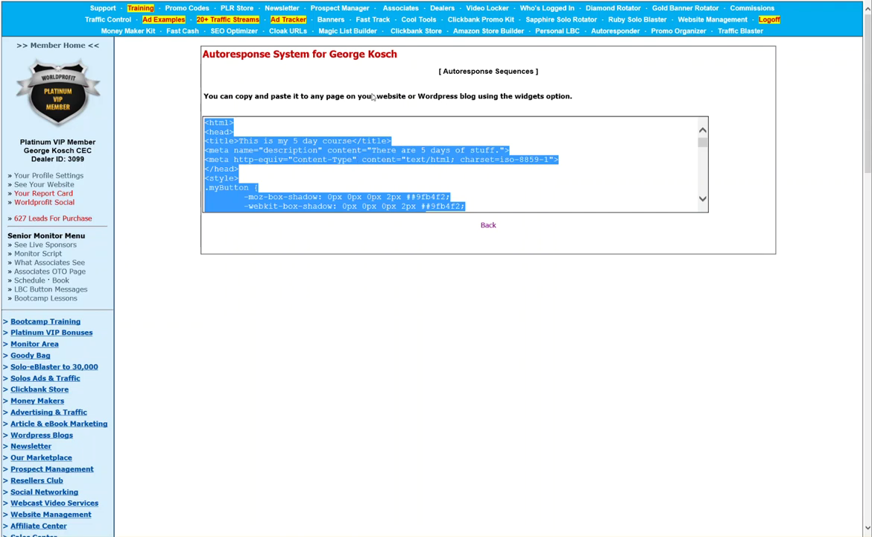
Go back from the optin form code page to the Autoresponse Sequences list
click(441, 70)
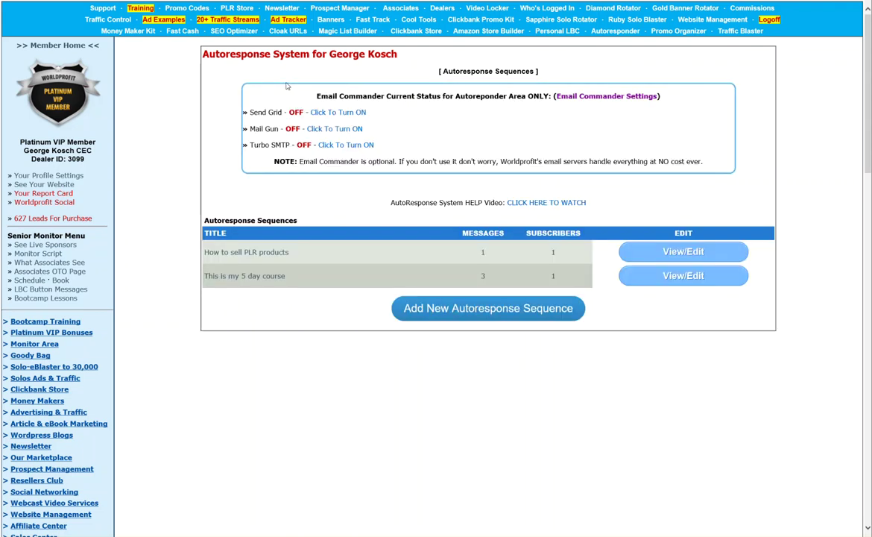